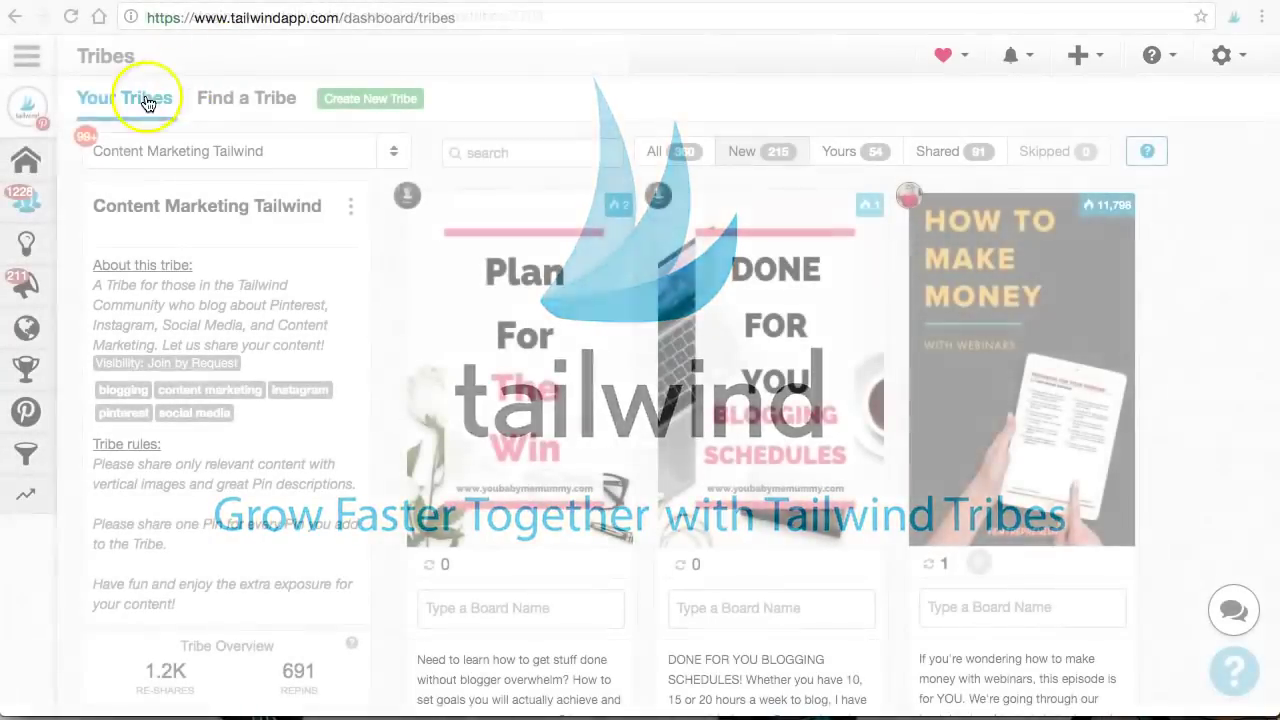
- Assign the Content Marketing board to the first pin, Plan For The Win
{"action": "mouse_move", "coordinate": [34, 200]}
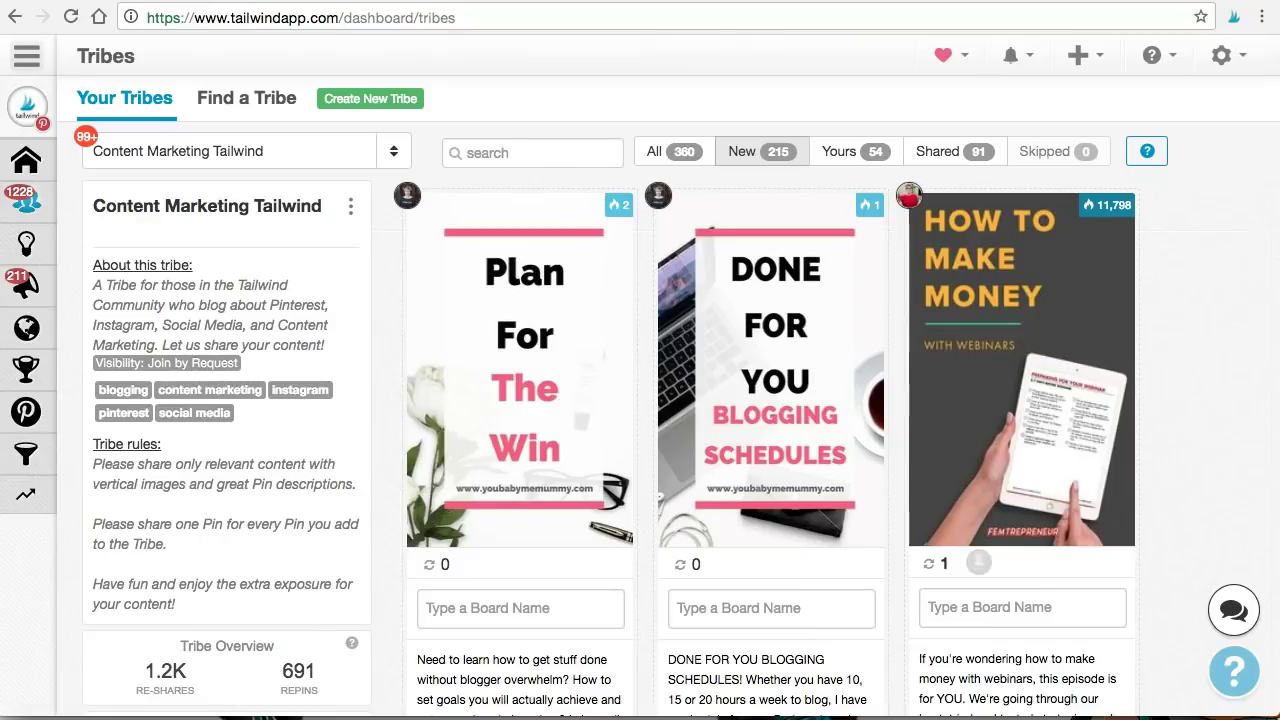
{"action": "scroll", "coordinate": [227, 448], "scroll_direction": "down", "scroll_amount": 5}
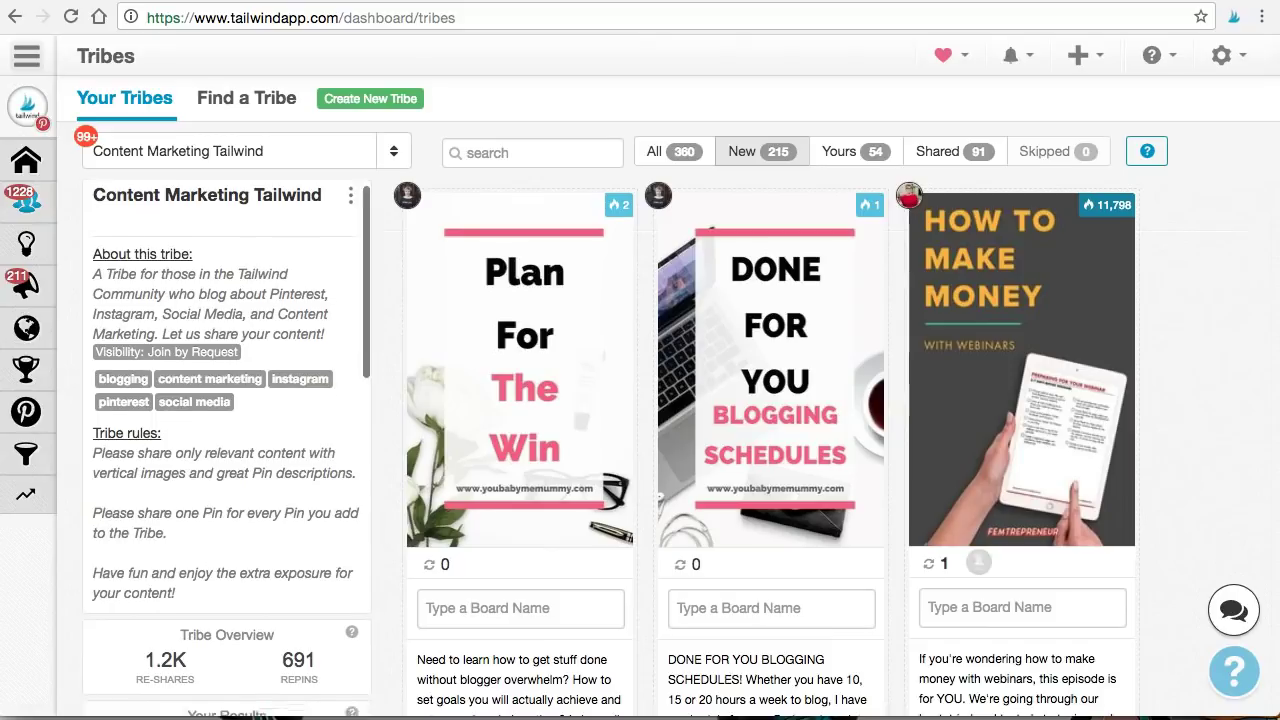
{"action": "scroll", "coordinate": [227, 400], "scroll_direction": "down", "scroll_amount": 1}
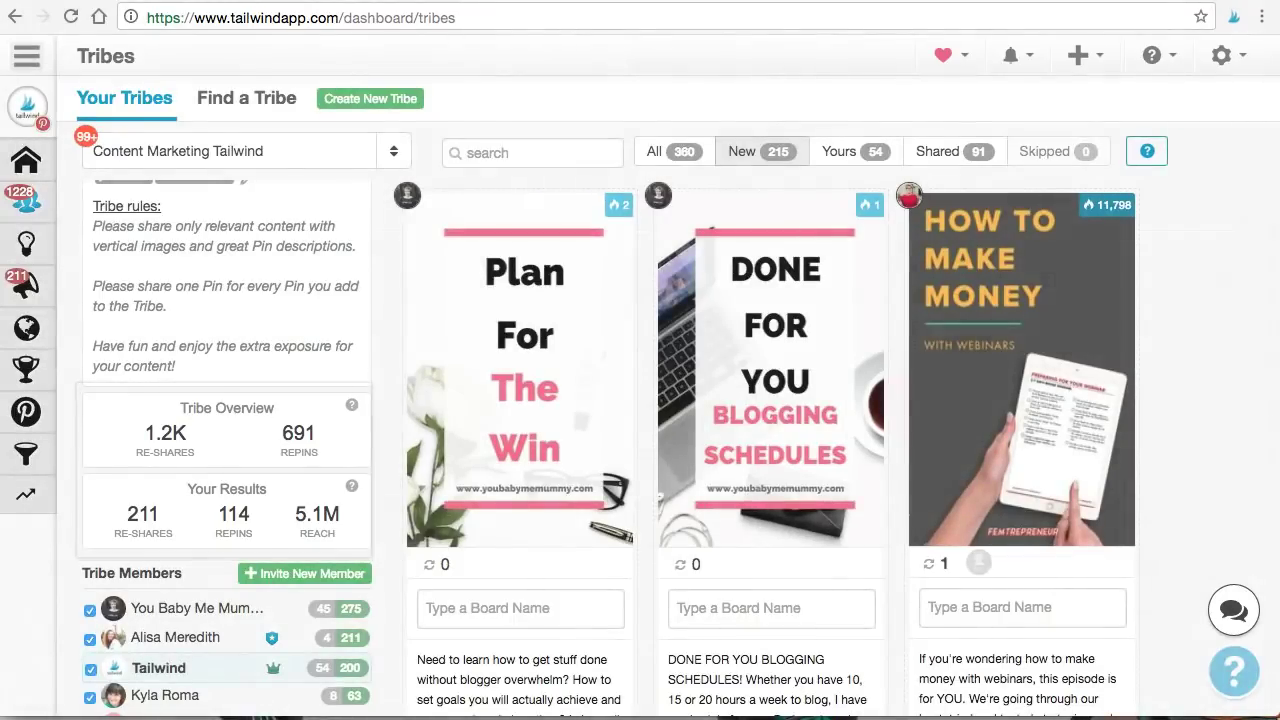
{"action": "scroll", "coordinate": [324, 182], "scroll_direction": "down", "scroll_amount": 5}
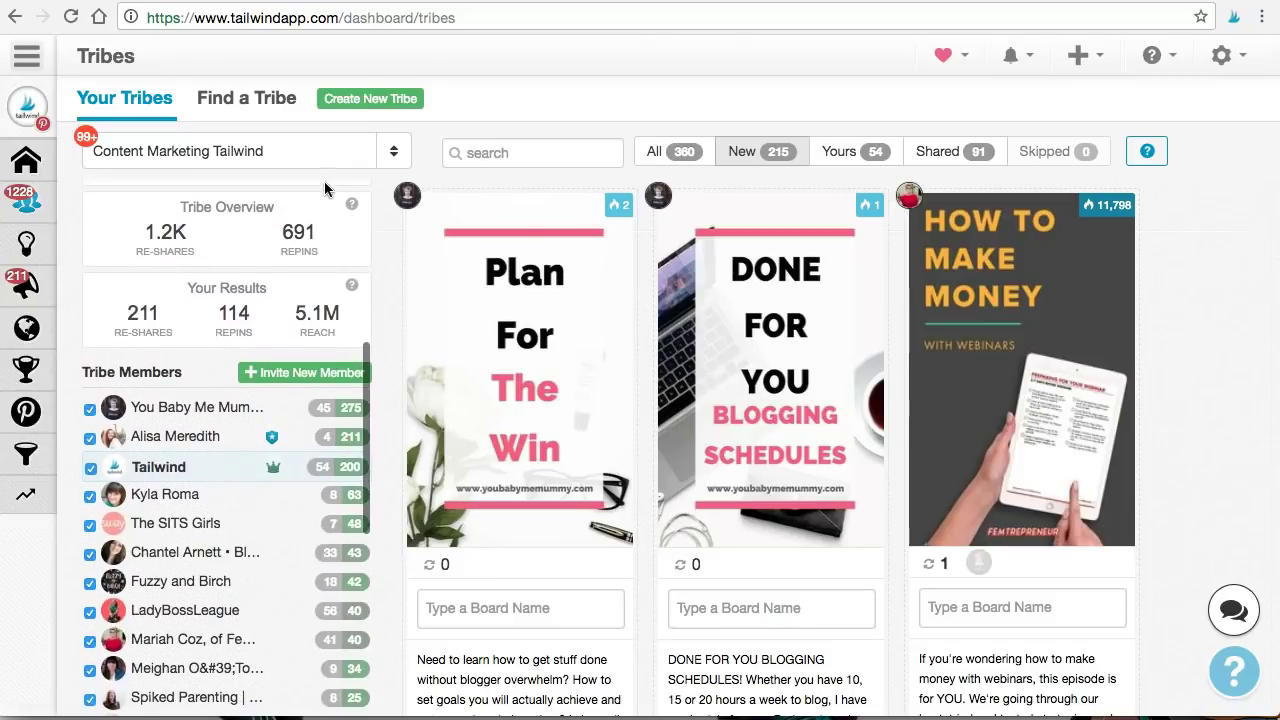
{"action": "mouse_move", "coordinate": [230, 407]}
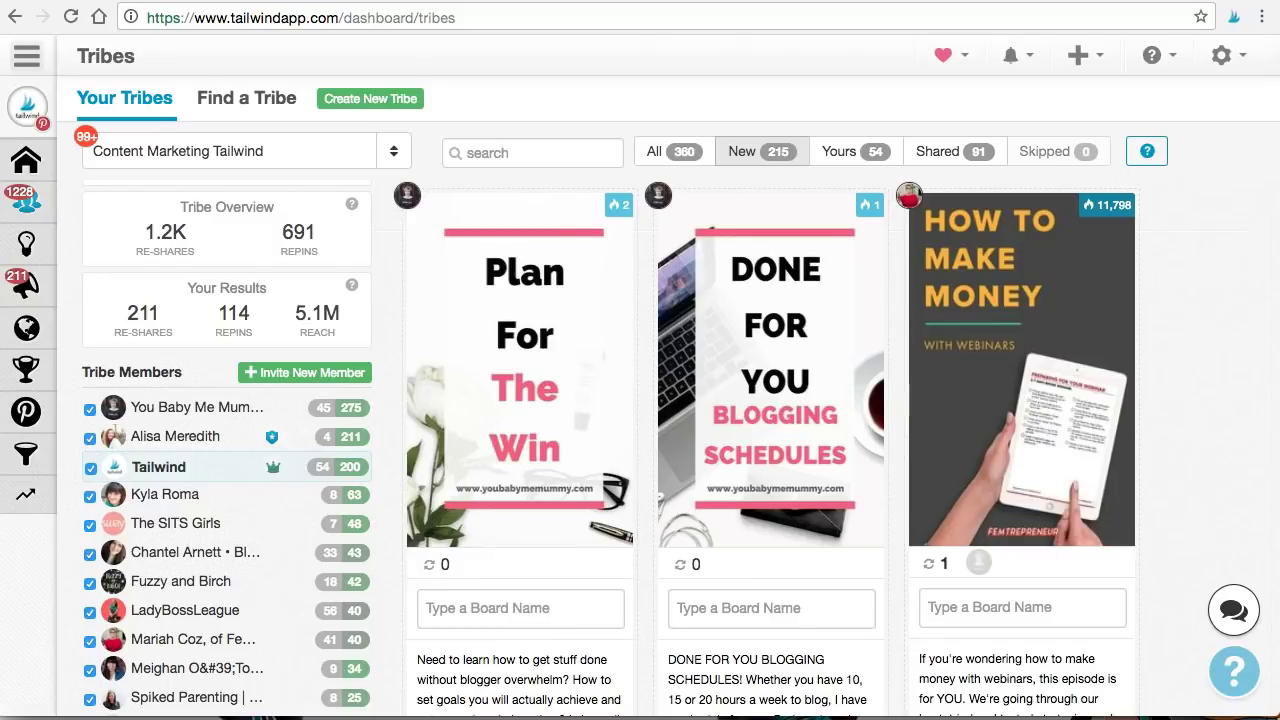
{"action": "scroll", "coordinate": [528, 243], "scroll_direction": "down", "scroll_amount": 3}
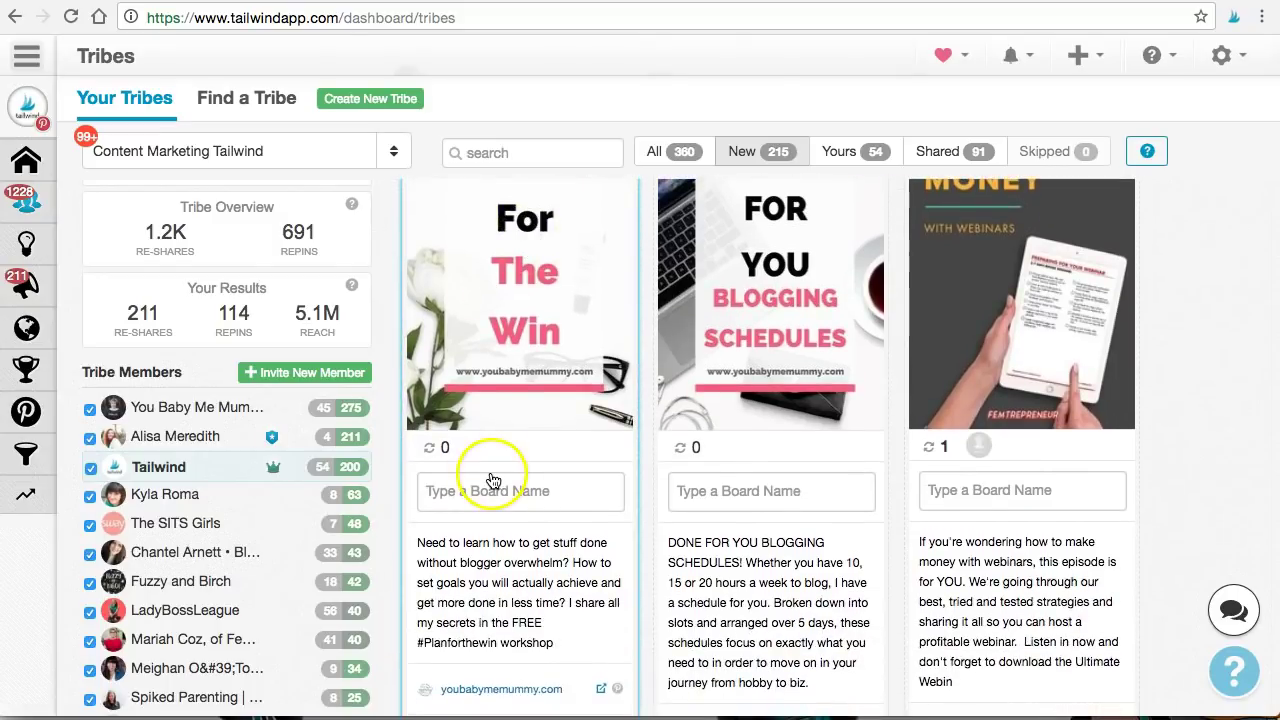
{"action": "scroll", "coordinate": [493, 481], "scroll_direction": "down", "scroll_amount": 2}
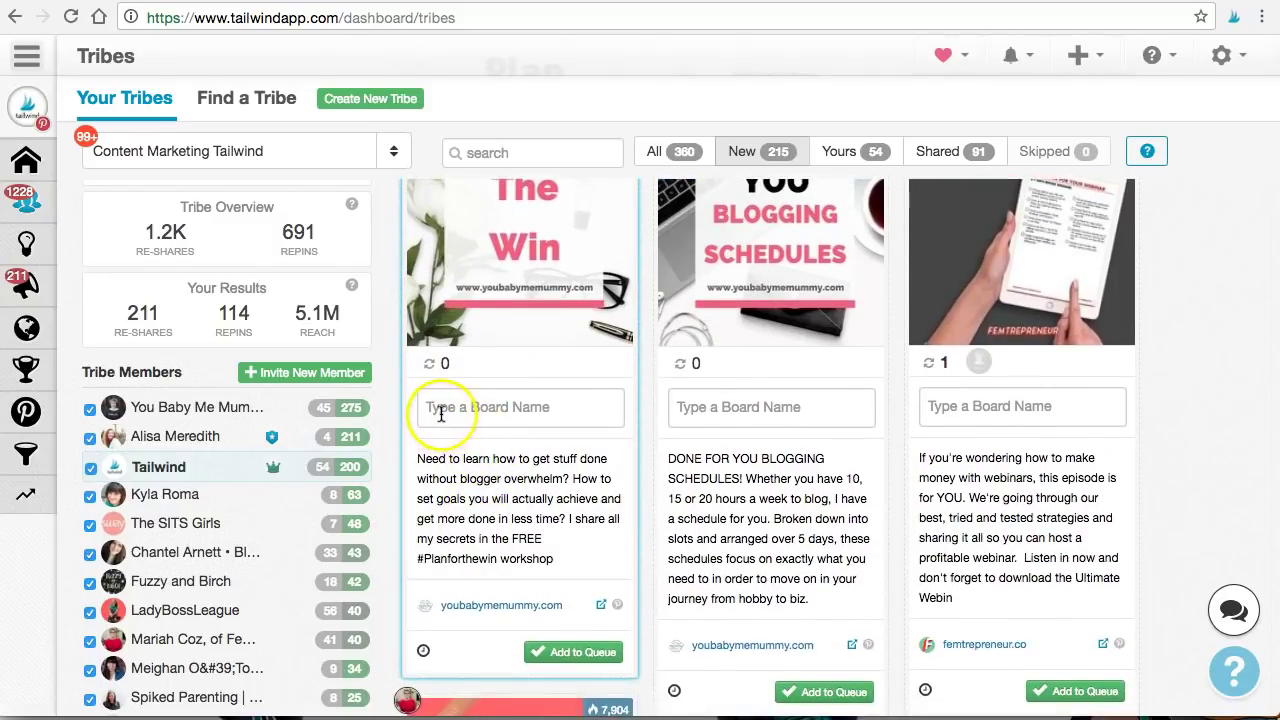
{"action": "left_click", "coordinate": [497, 408]}
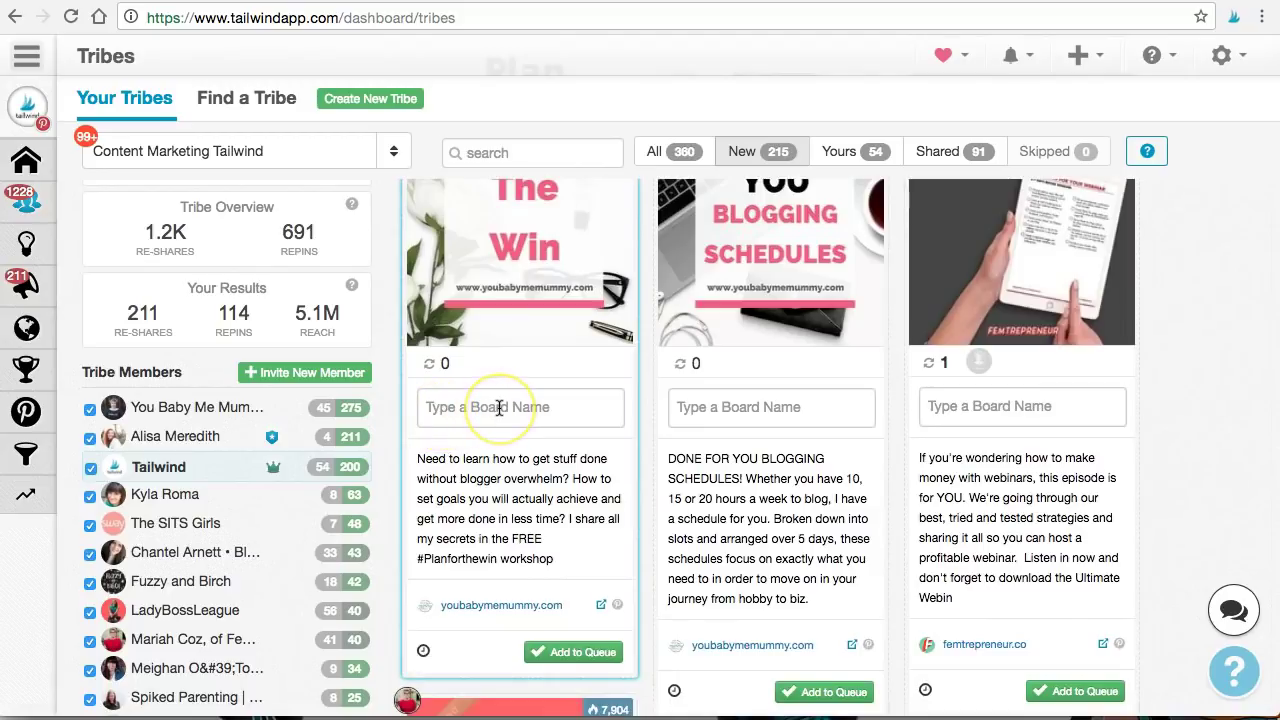
{"action": "left_click", "coordinate": [499, 408]}
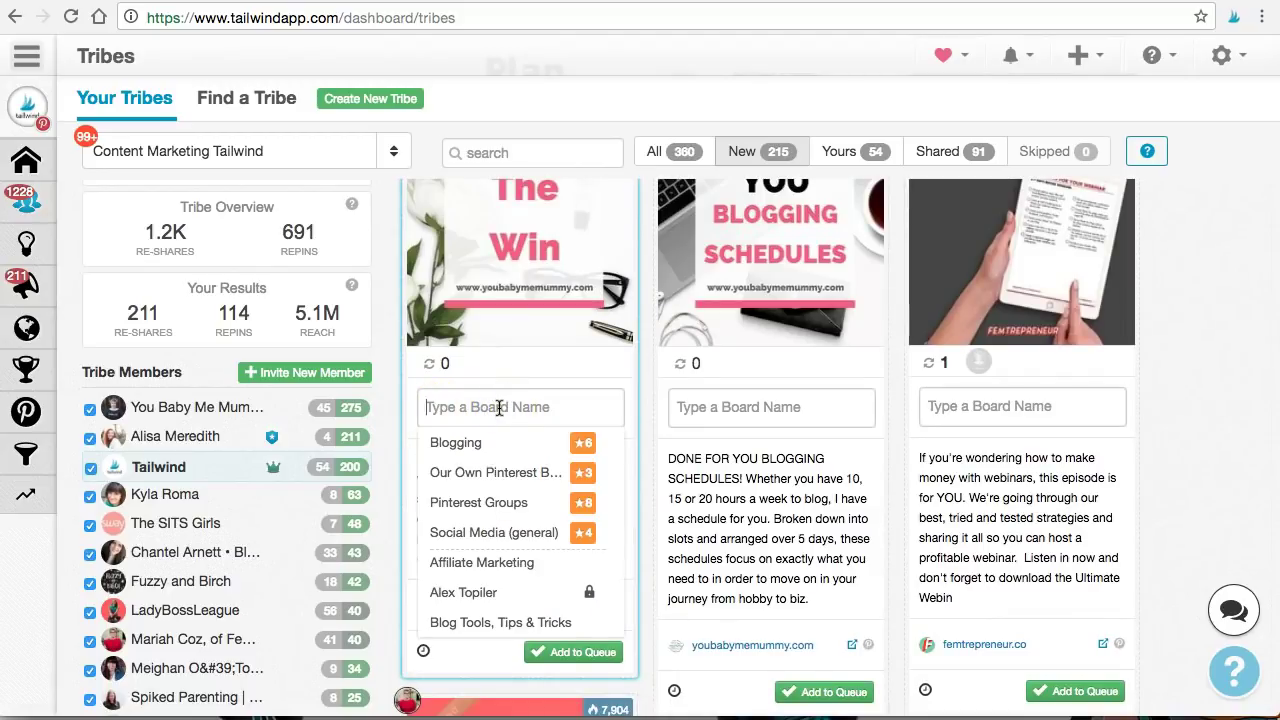
{"action": "type", "text": "content"}
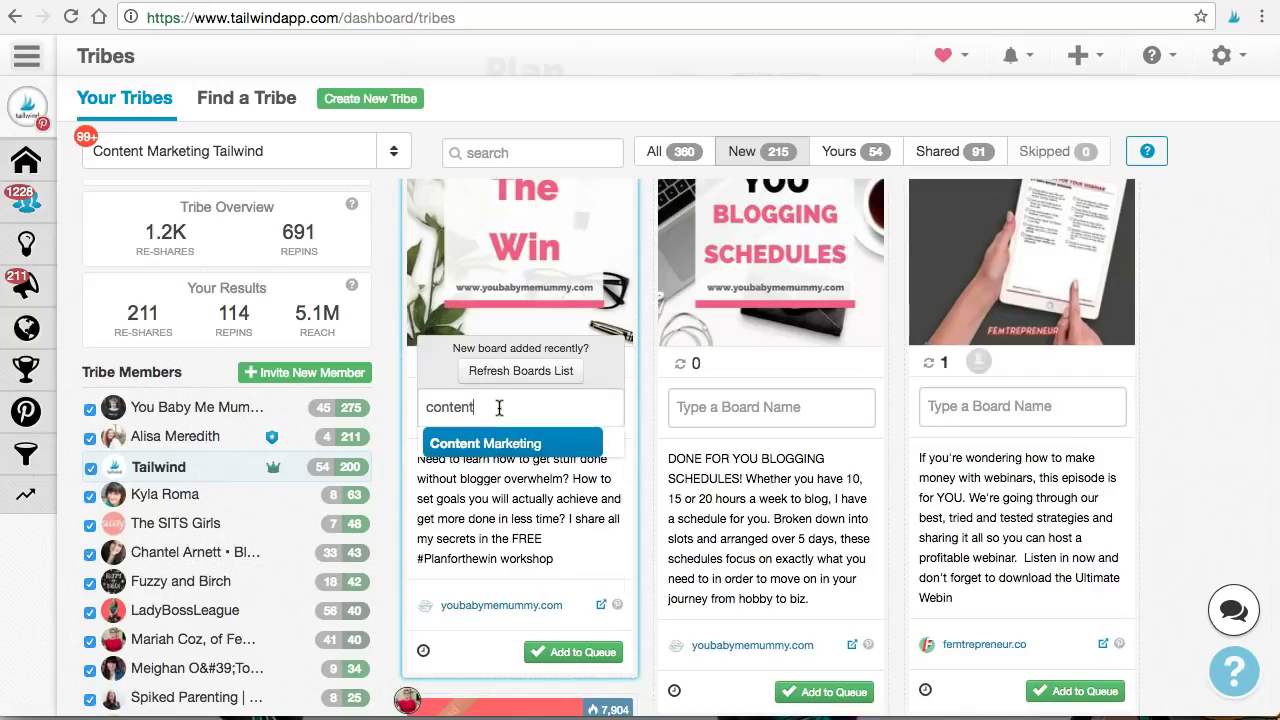
{"action": "key", "text": "Return"}
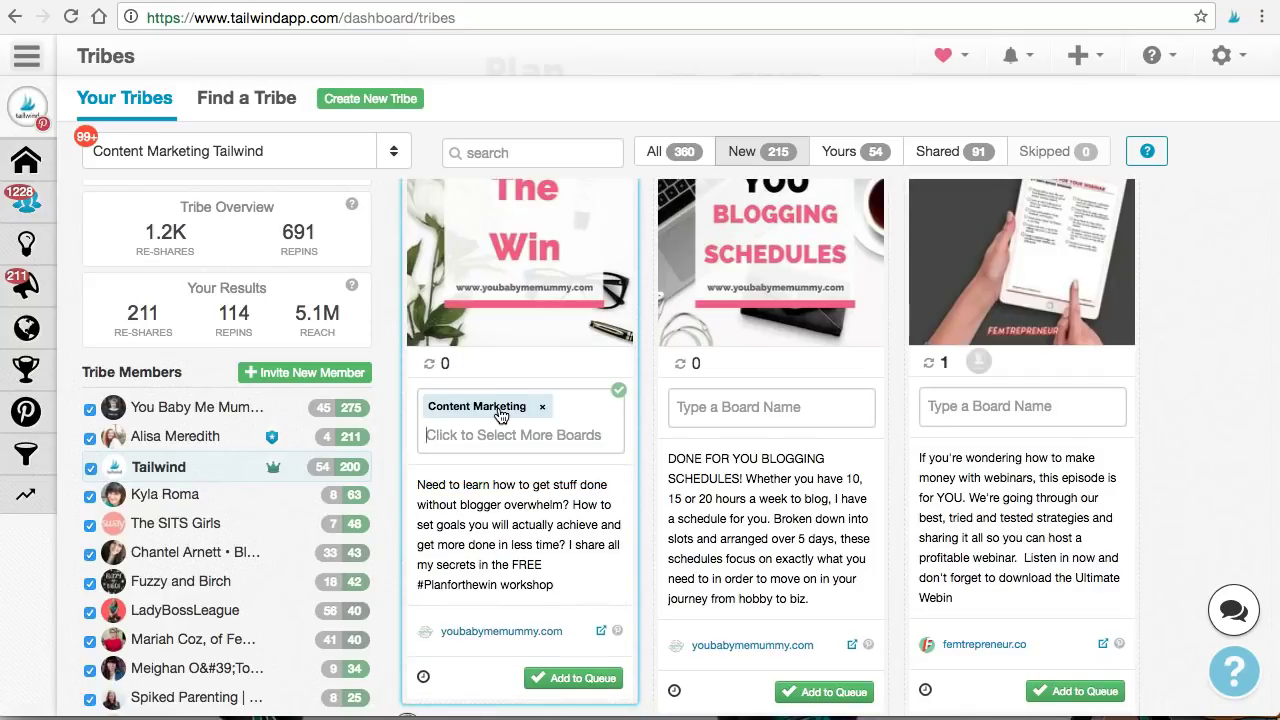
- Add the Pinterest Marketing board as well and add the pin to the queue
{"action": "type", "text": "pinter"}
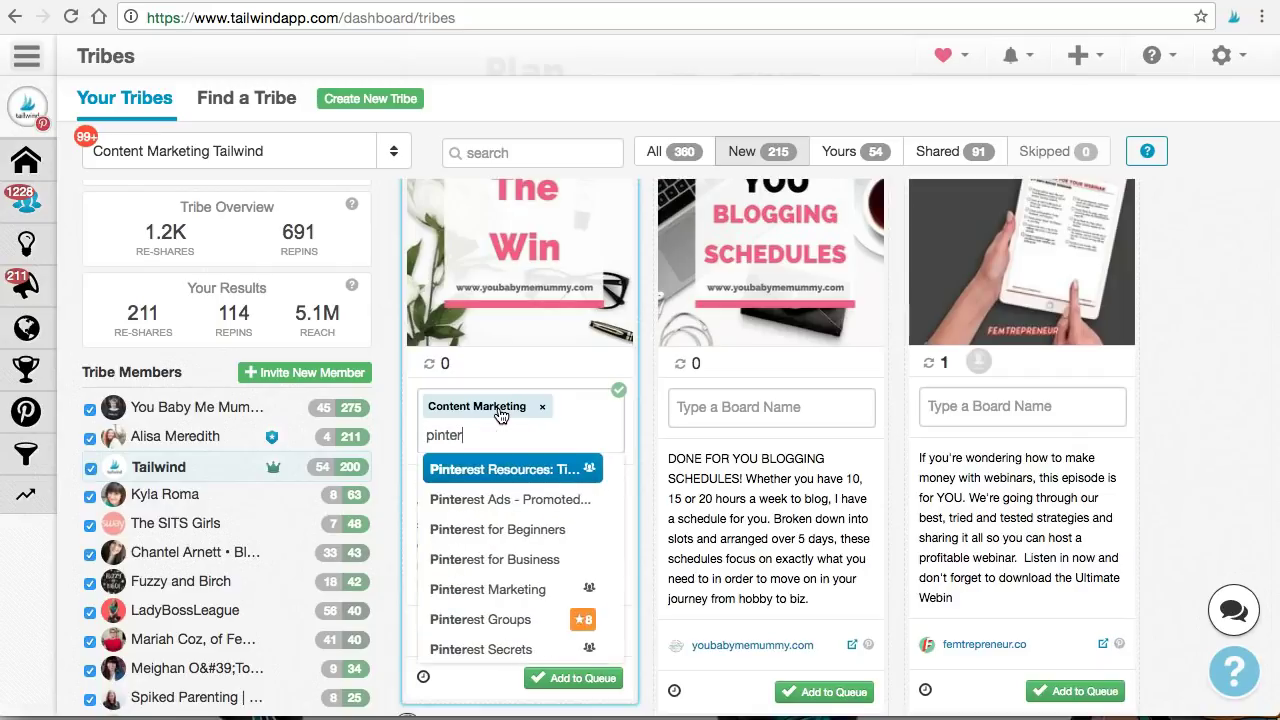
{"action": "key", "text": "BackSpace"}
{"action": "key", "text": "BackSpace"}
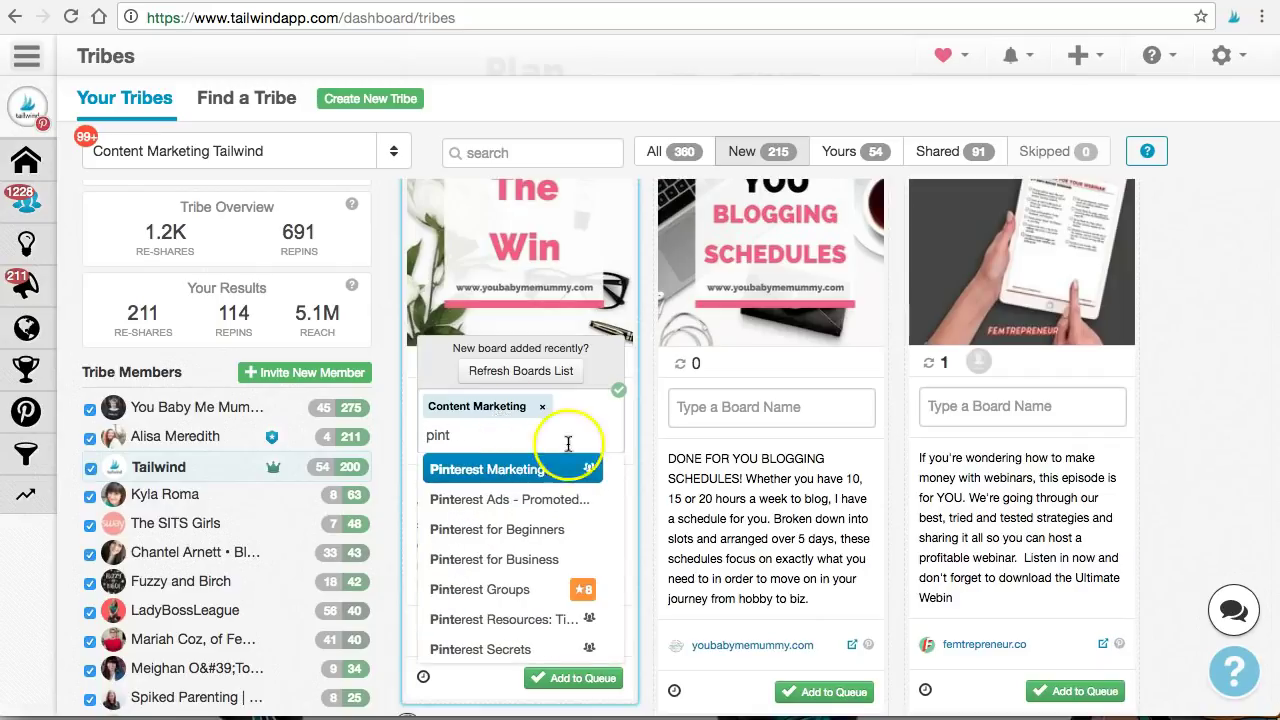
{"action": "left_click", "coordinate": [540, 471]}
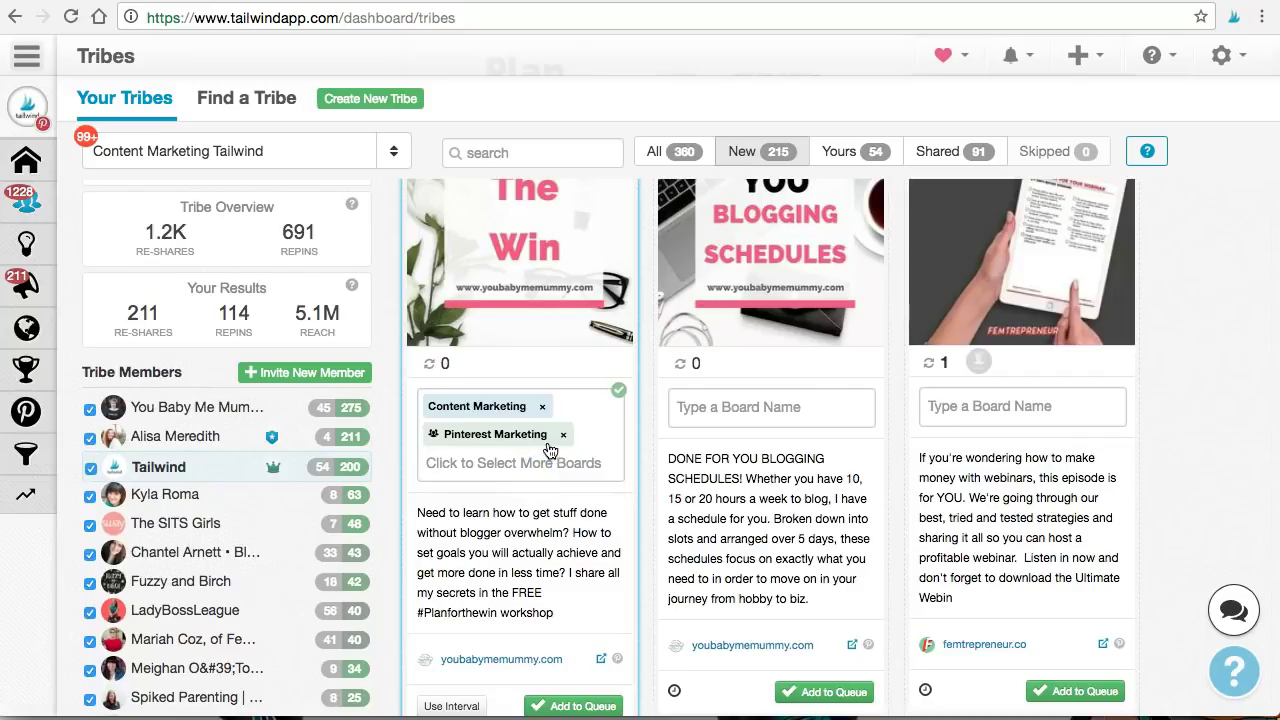
{"action": "scroll", "coordinate": [549, 451], "scroll_direction": "down", "scroll_amount": 2}
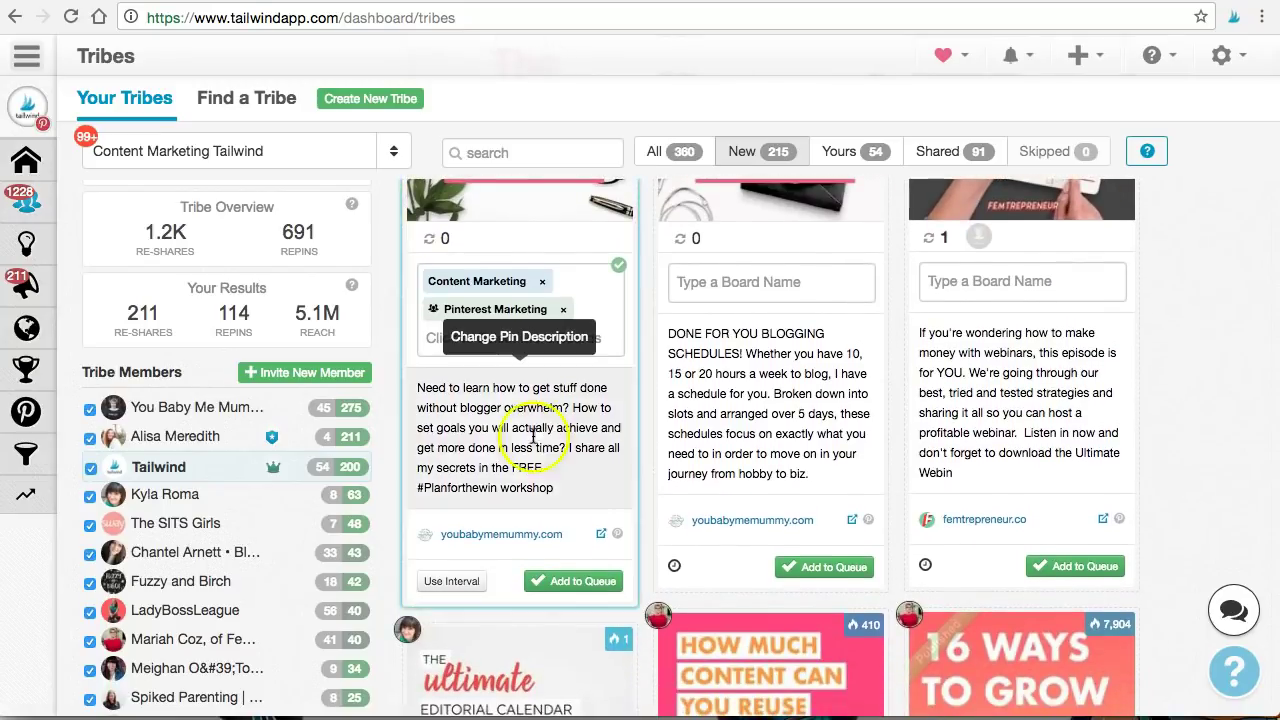
{"action": "left_click", "coordinate": [592, 486]}
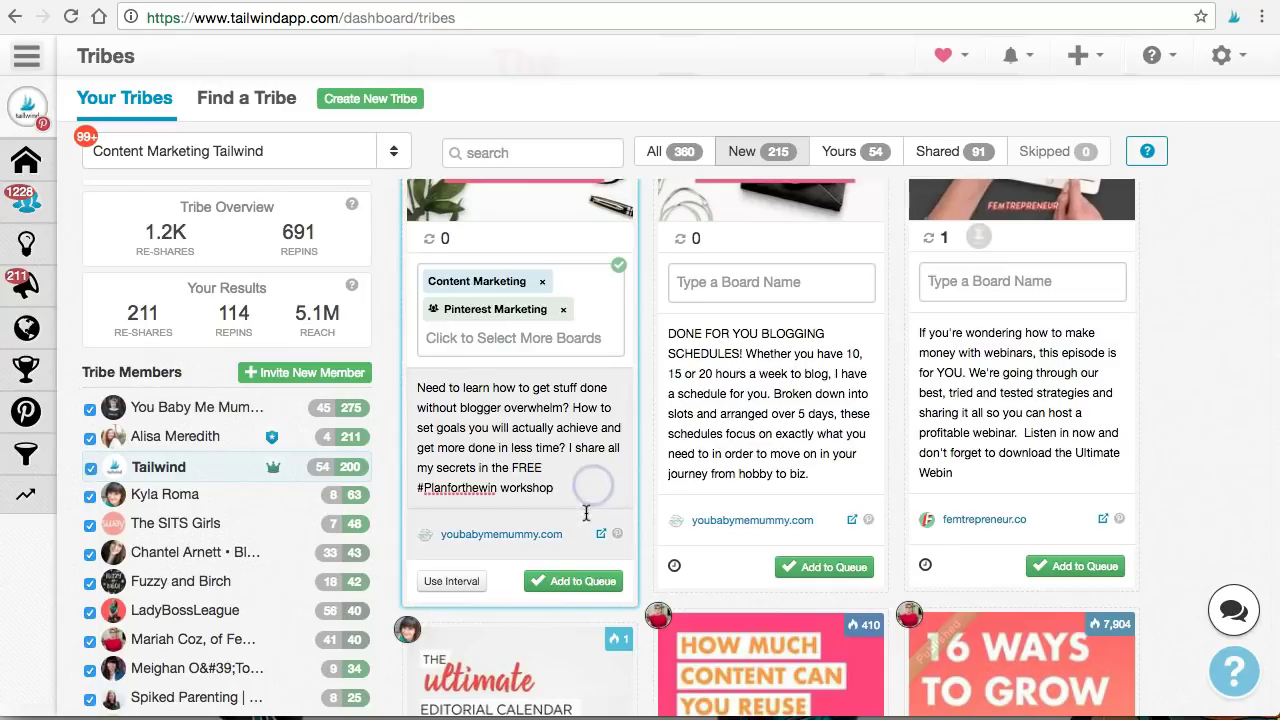
{"action": "left_click", "coordinate": [565, 586]}
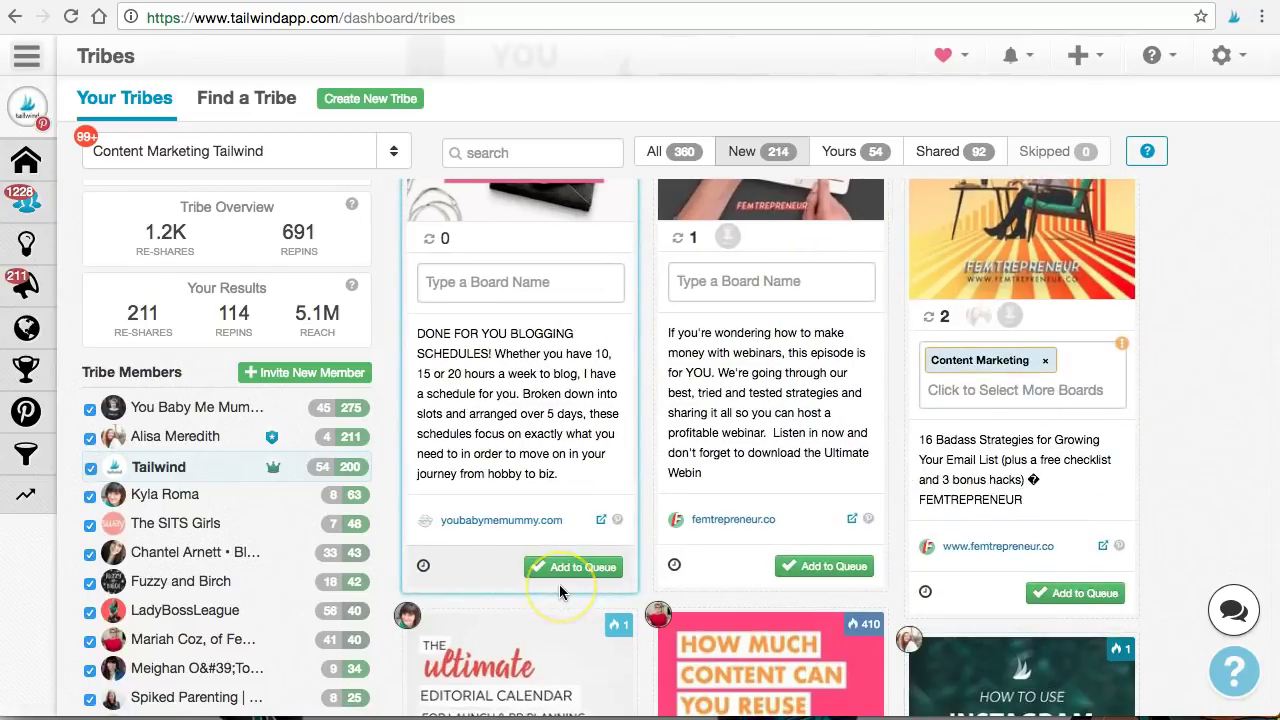
{"action": "scroll", "coordinate": [559, 590], "scroll_direction": "up", "scroll_amount": 5}
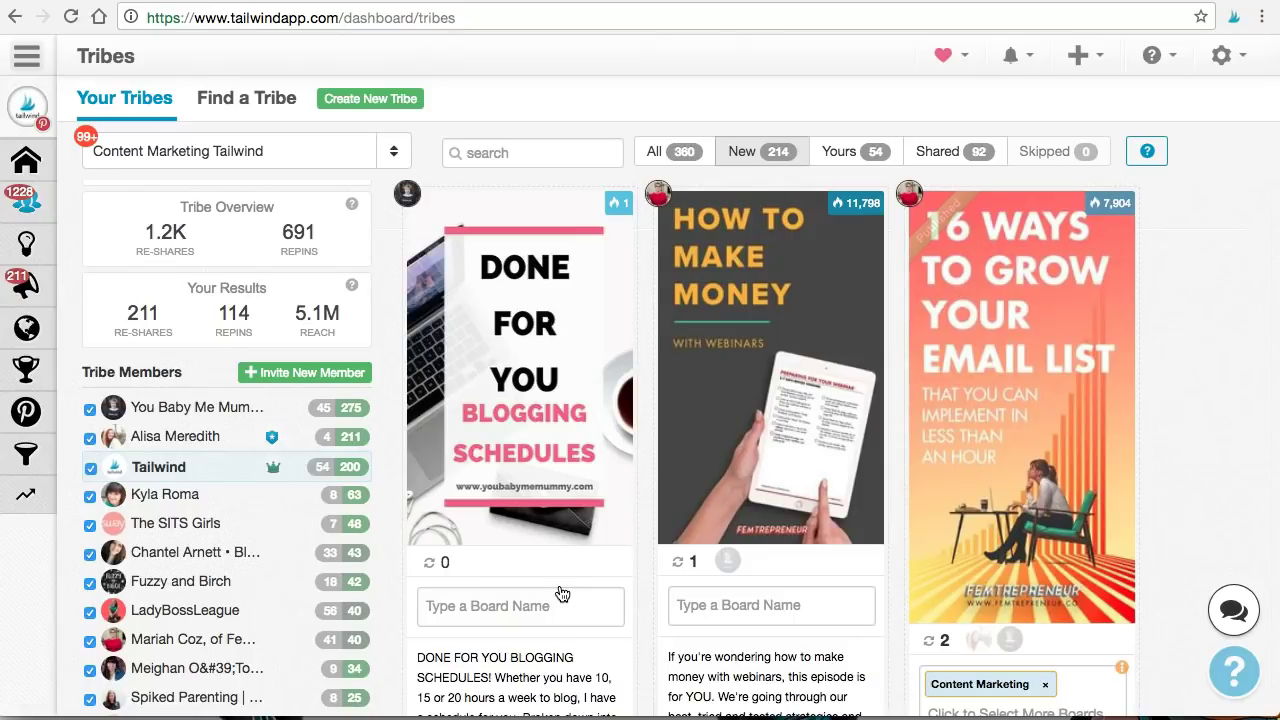
- Skip the How to Make Money webinar pin with the eye icon on its card
{"action": "mouse_move", "coordinate": [563, 591]}
{"action": "mouse_move", "coordinate": [751, 271]}
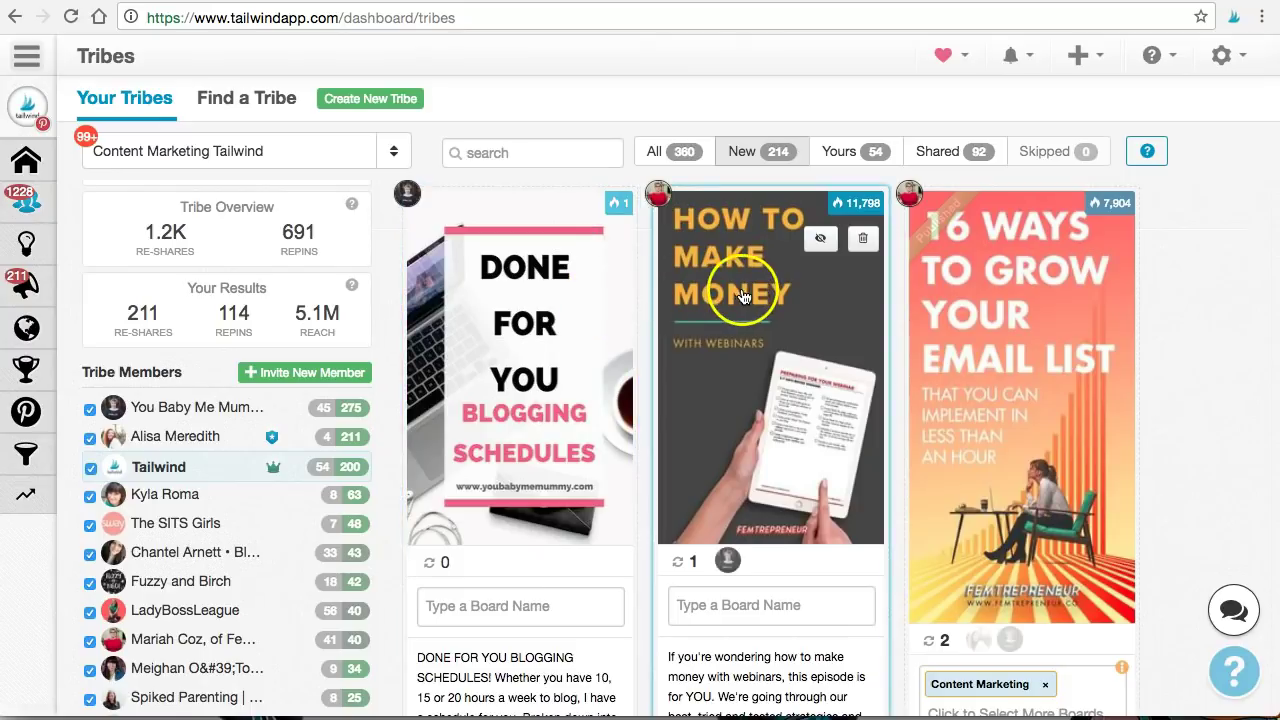
{"action": "left_click", "coordinate": [823, 245]}
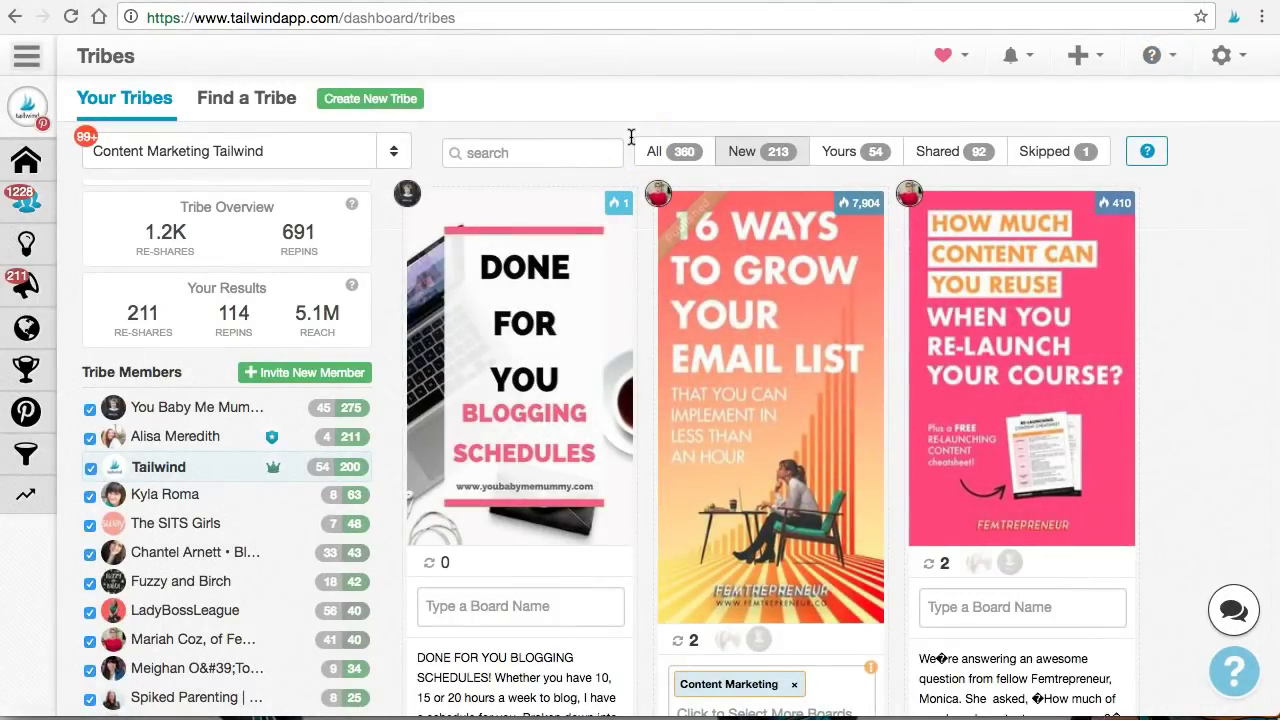
- Load the infographics blog article in a new browser tab
{"action": "key", "text": "ctrl+t"}
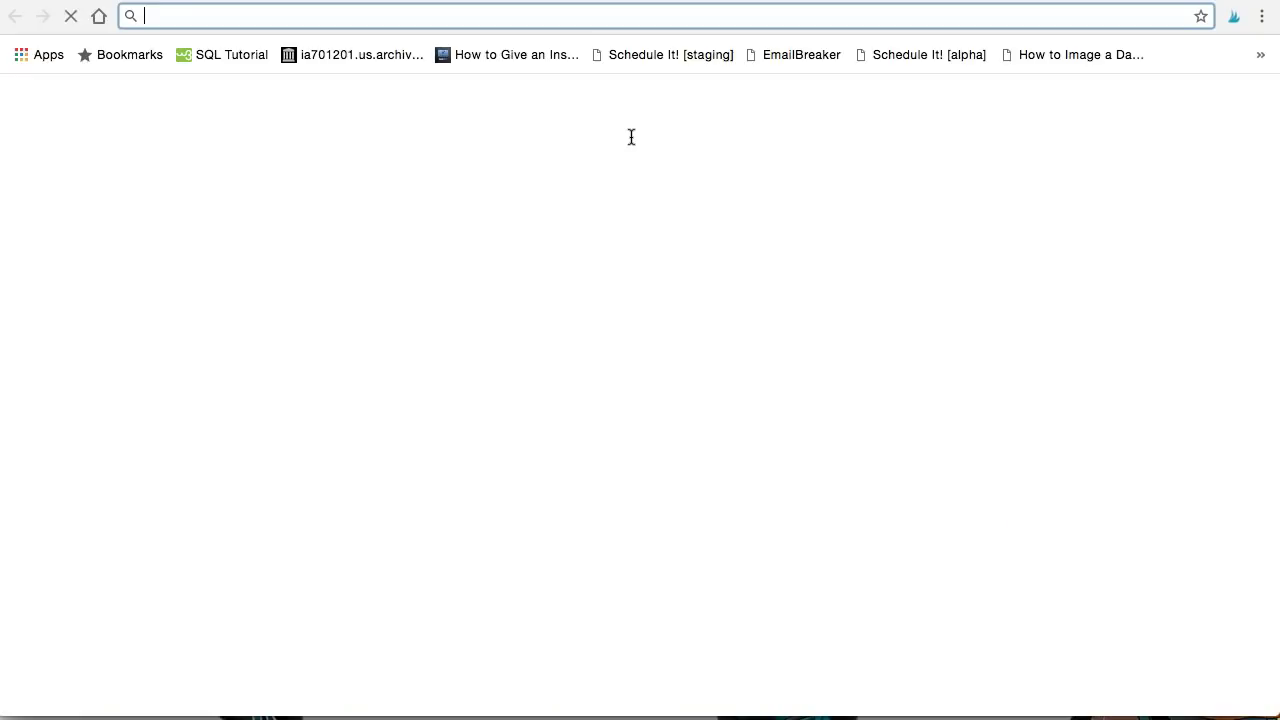
{"action": "type", "text": "https://blog.tailwindapp.com/boost-pinterest-blog-traffic-infographics/"}
{"action": "key", "text": "Return"}
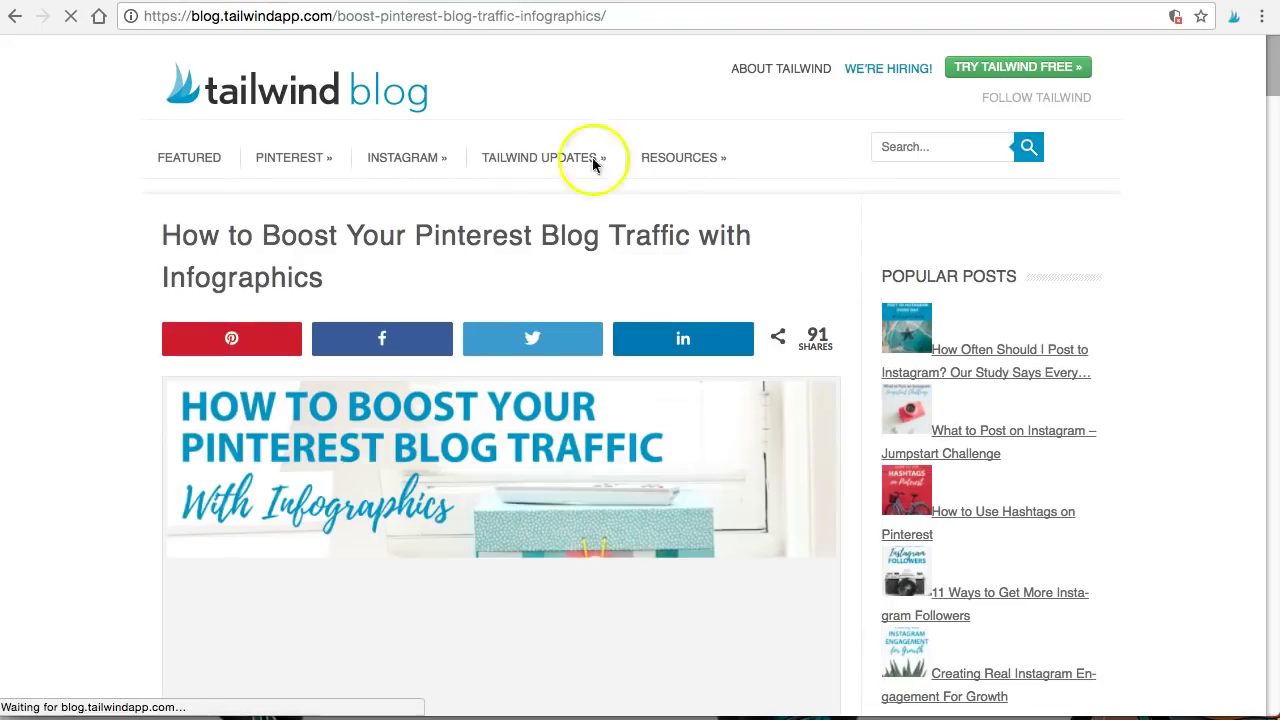
- Scroll to step 5 of the infographic and start scheduling it with Tailwind
{"action": "scroll", "coordinate": [424, 264], "scroll_direction": "down", "scroll_amount": 2}
{"action": "scroll", "coordinate": [424, 268], "scroll_direction": "down", "scroll_amount": 6}
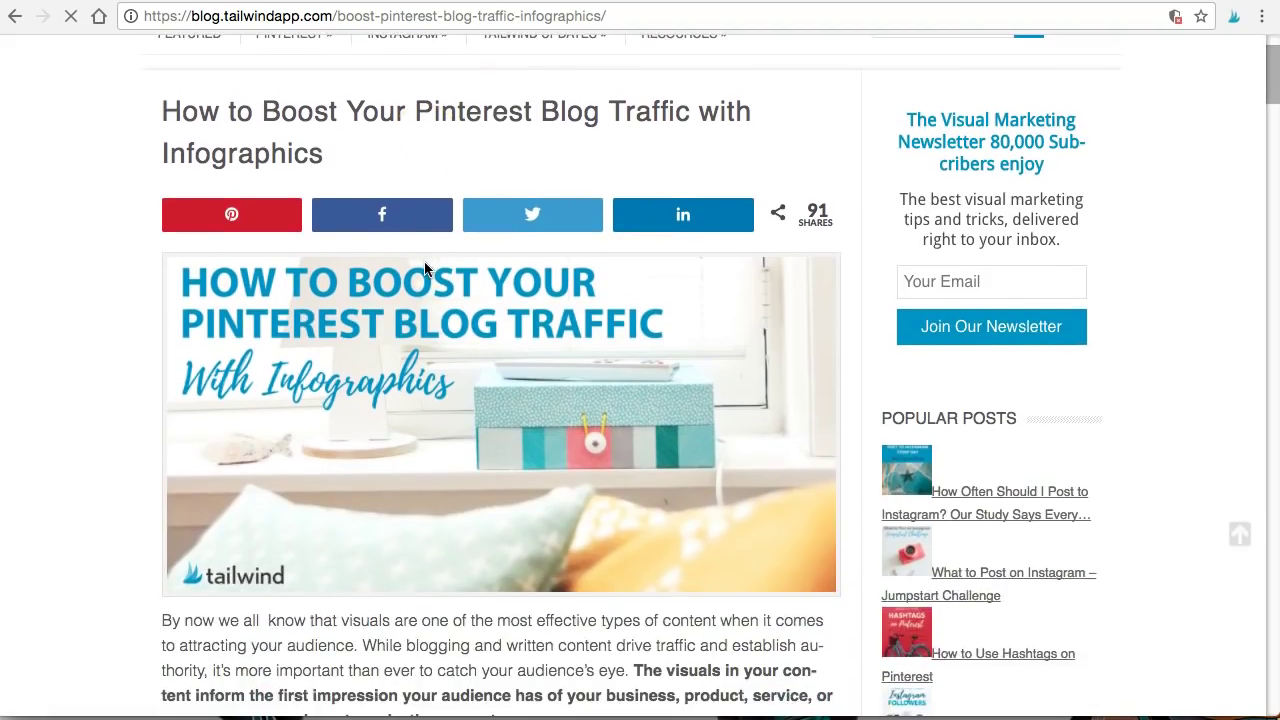
{"action": "scroll", "coordinate": [424, 268], "scroll_direction": "down", "scroll_amount": 15}
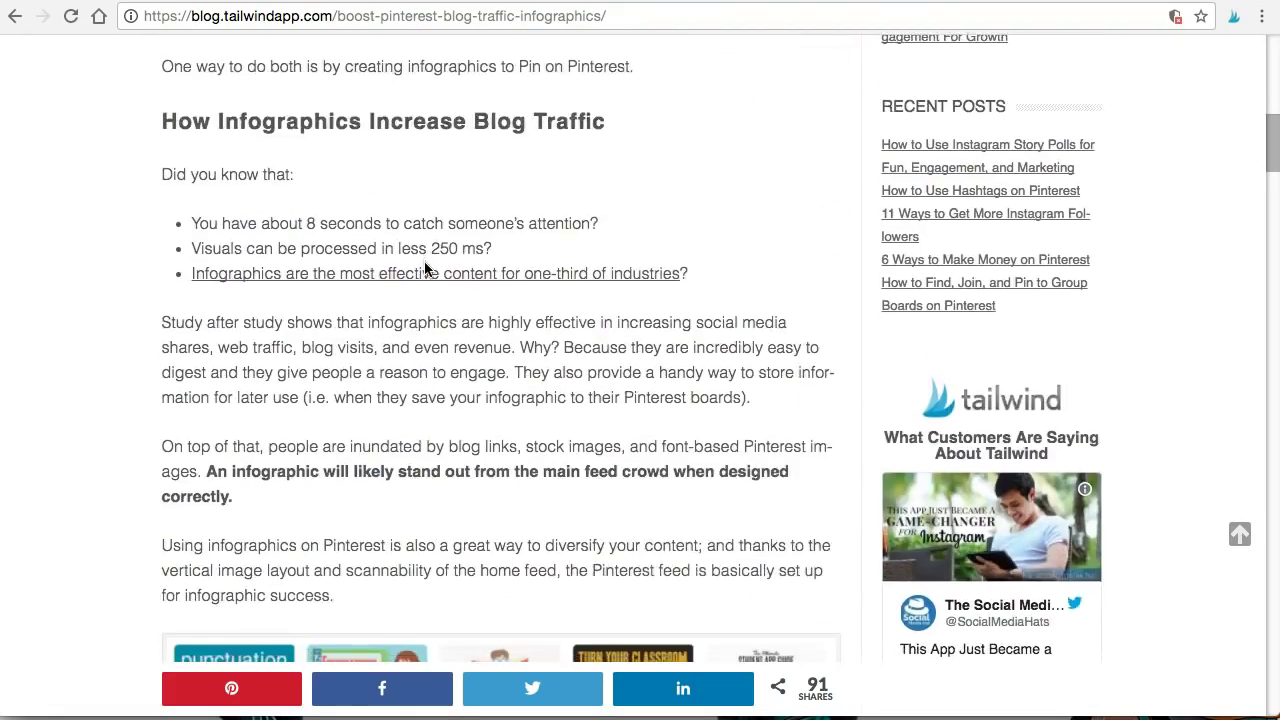
{"action": "scroll", "coordinate": [424, 268], "scroll_direction": "down", "scroll_amount": 16}
{"action": "scroll", "coordinate": [424, 268], "scroll_direction": "down", "scroll_amount": 2}
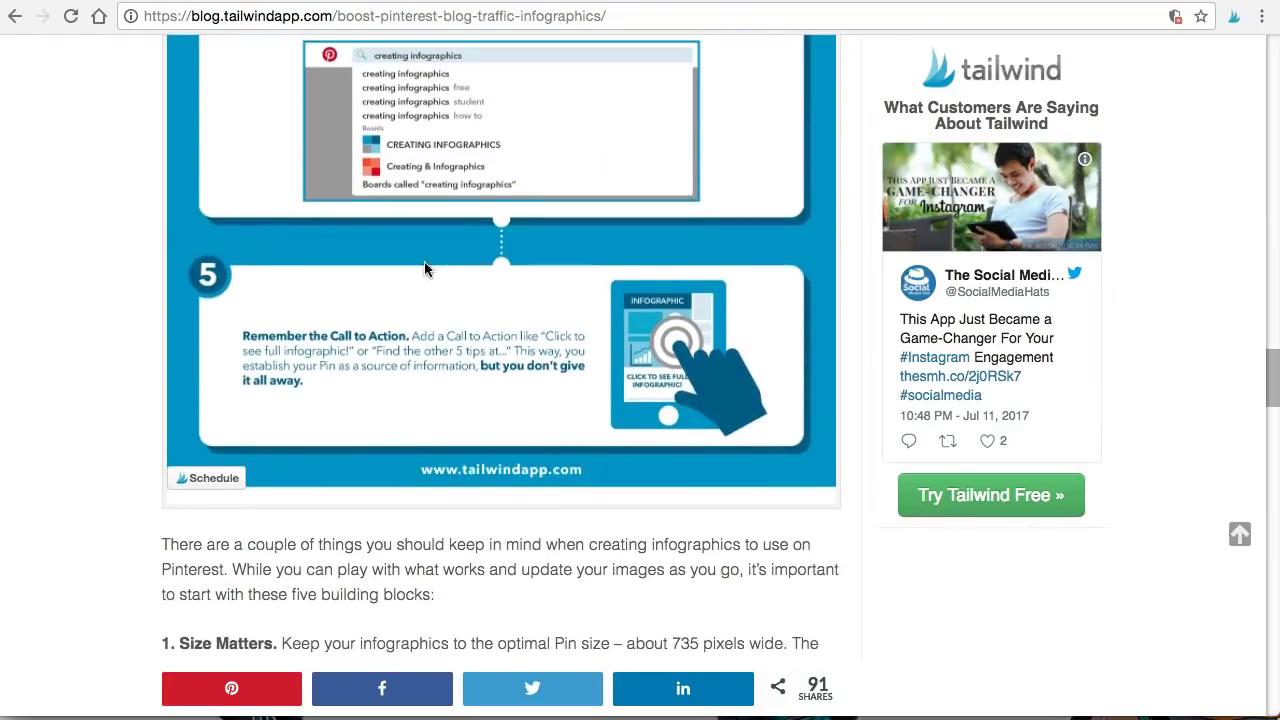
{"action": "left_click", "coordinate": [424, 292]}
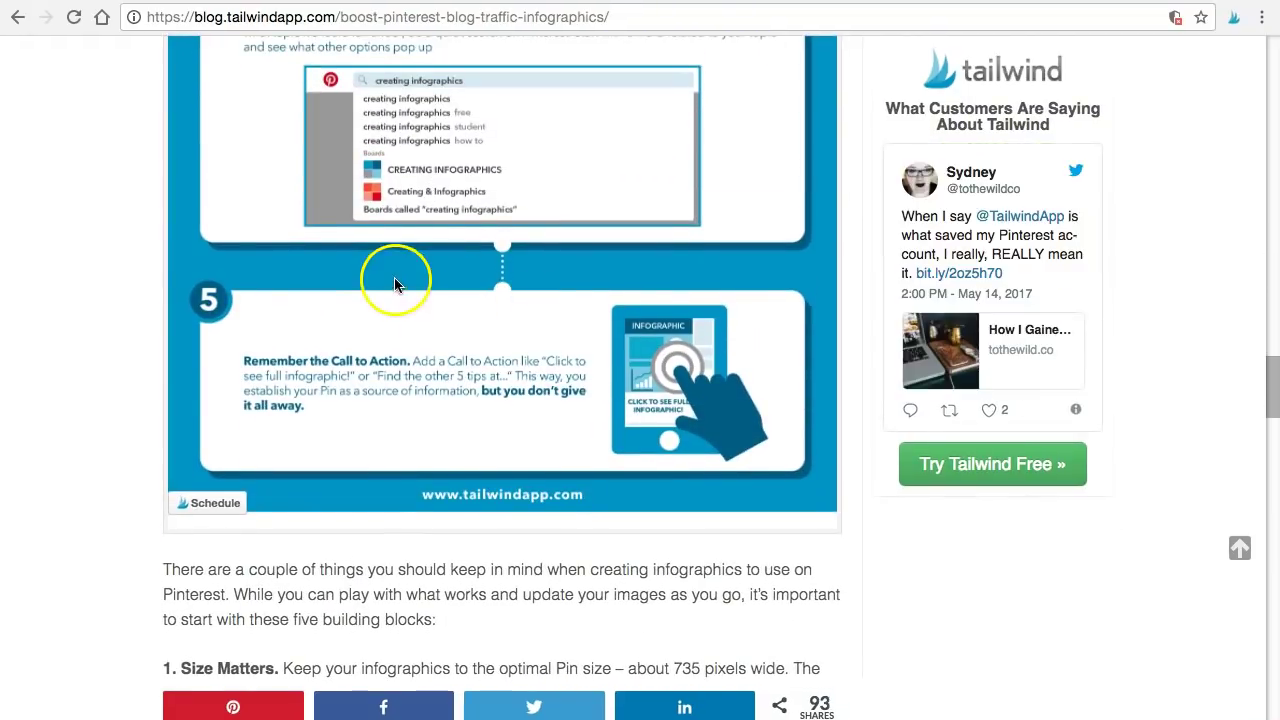
{"action": "left_click", "coordinate": [222, 514]}
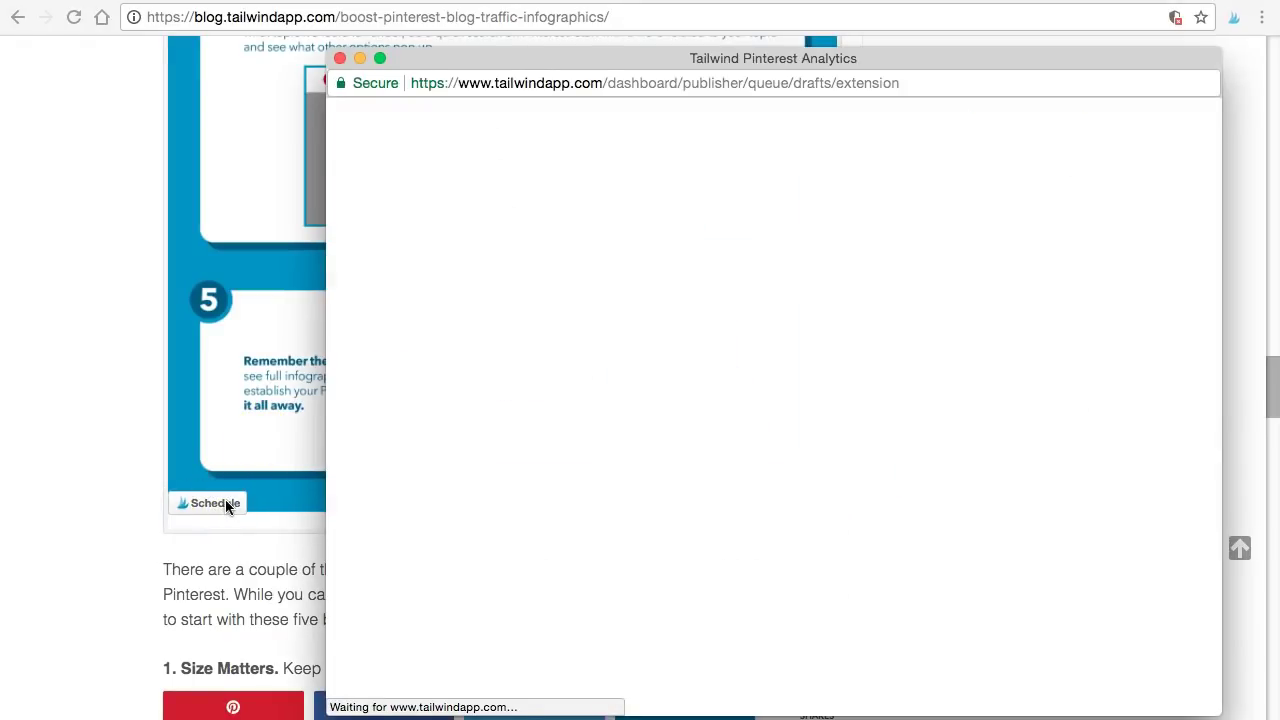
- Choose only the Content Marketing Tailwind tribe for sharing the infographic
{"action": "scroll", "coordinate": [556, 330], "scroll_direction": "down", "scroll_amount": 5}
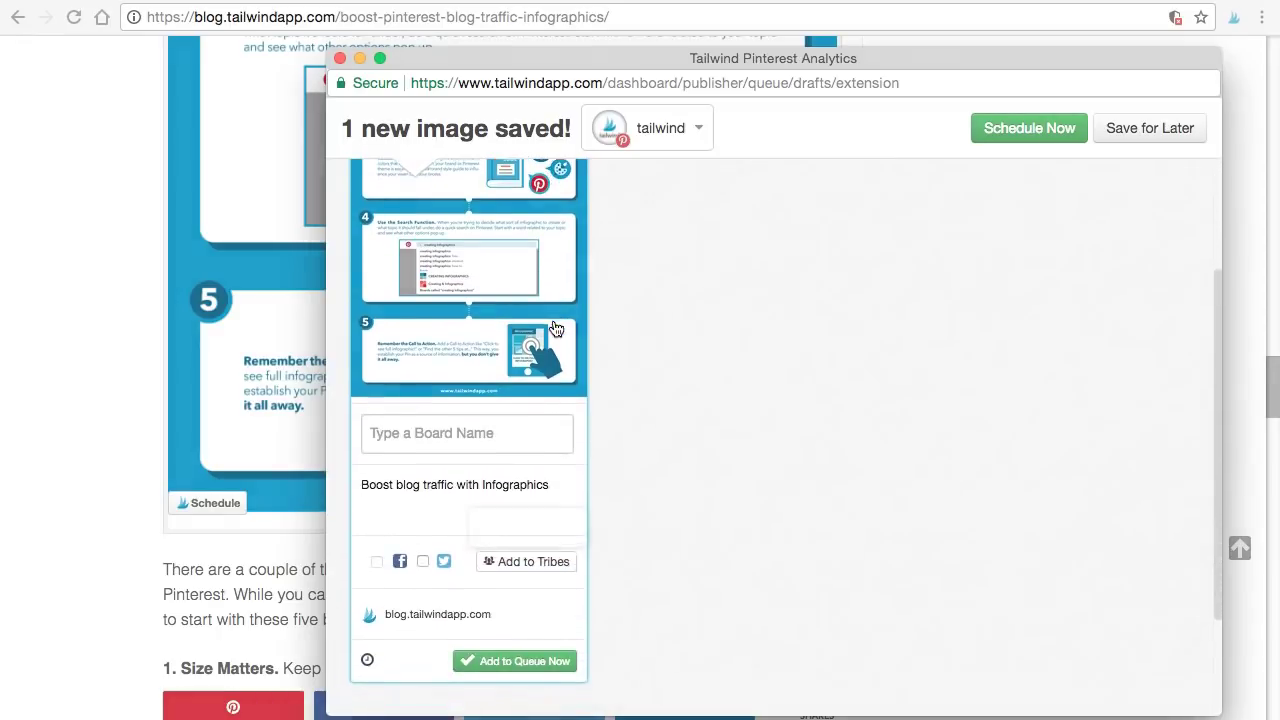
{"action": "left_click", "coordinate": [524, 526]}
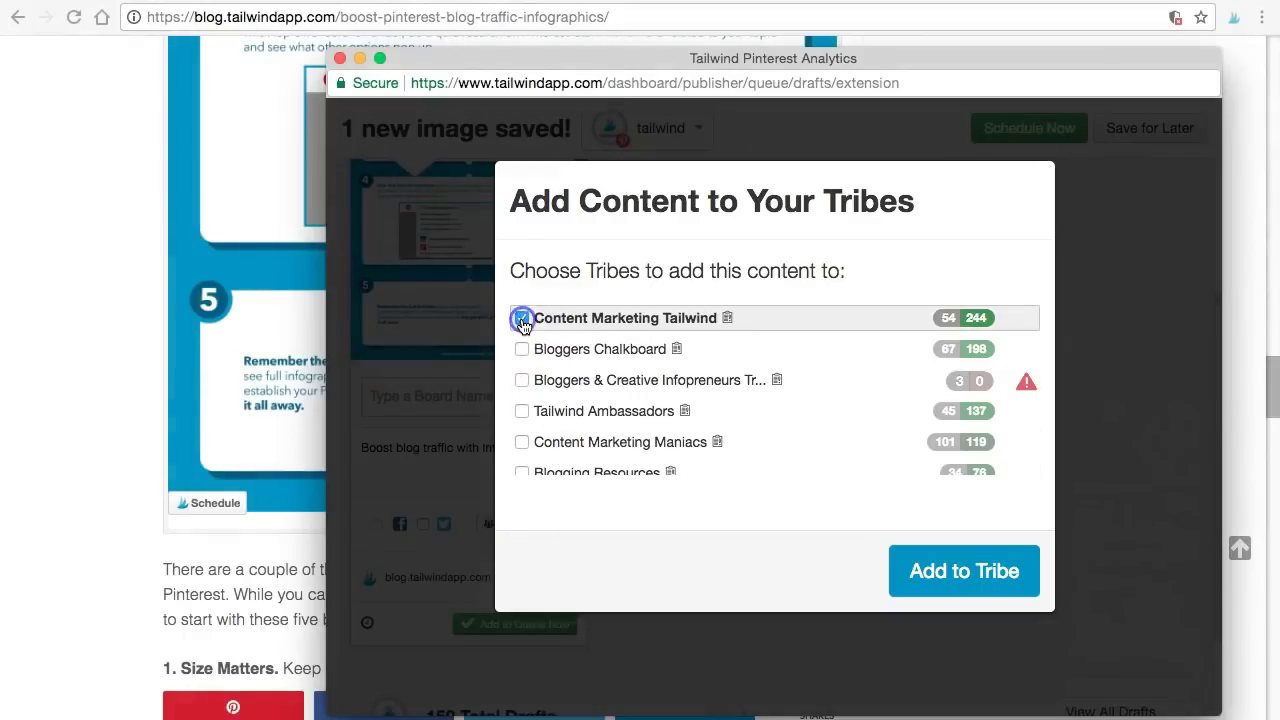
{"action": "left_click", "coordinate": [521, 318]}
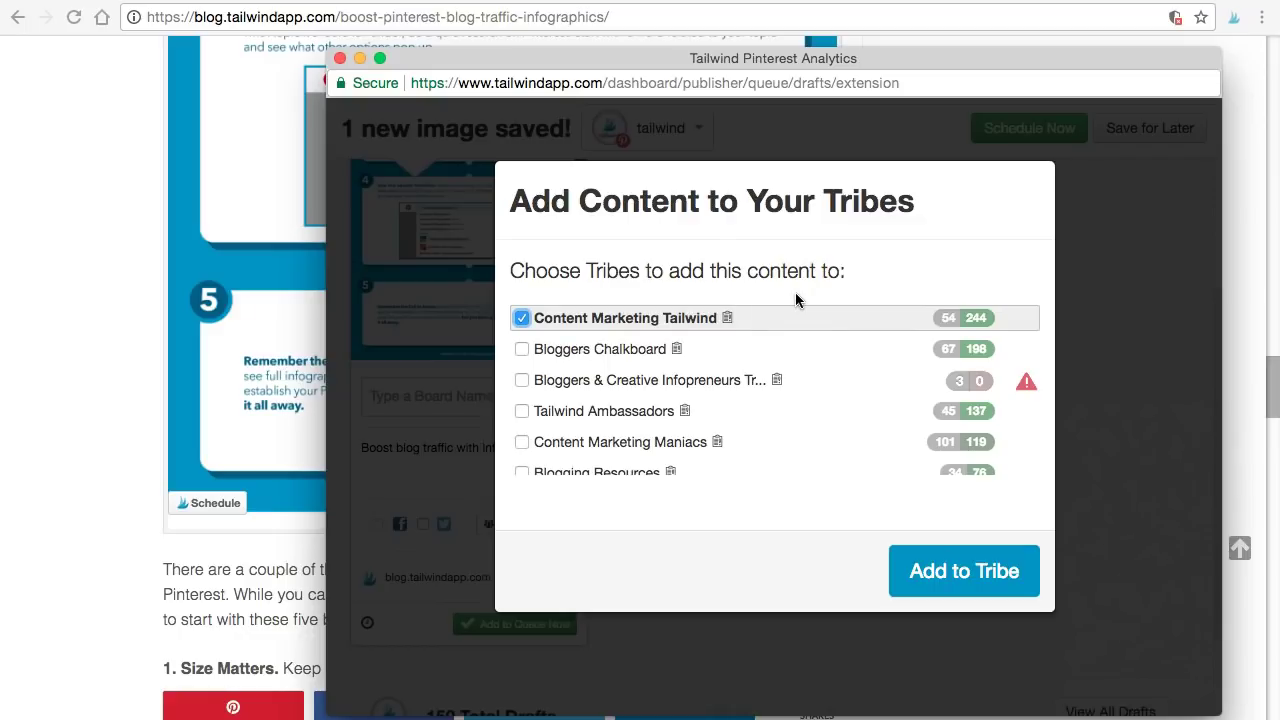
{"action": "left_click", "coordinate": [518, 350]}
{"action": "left_click", "coordinate": [522, 386]}
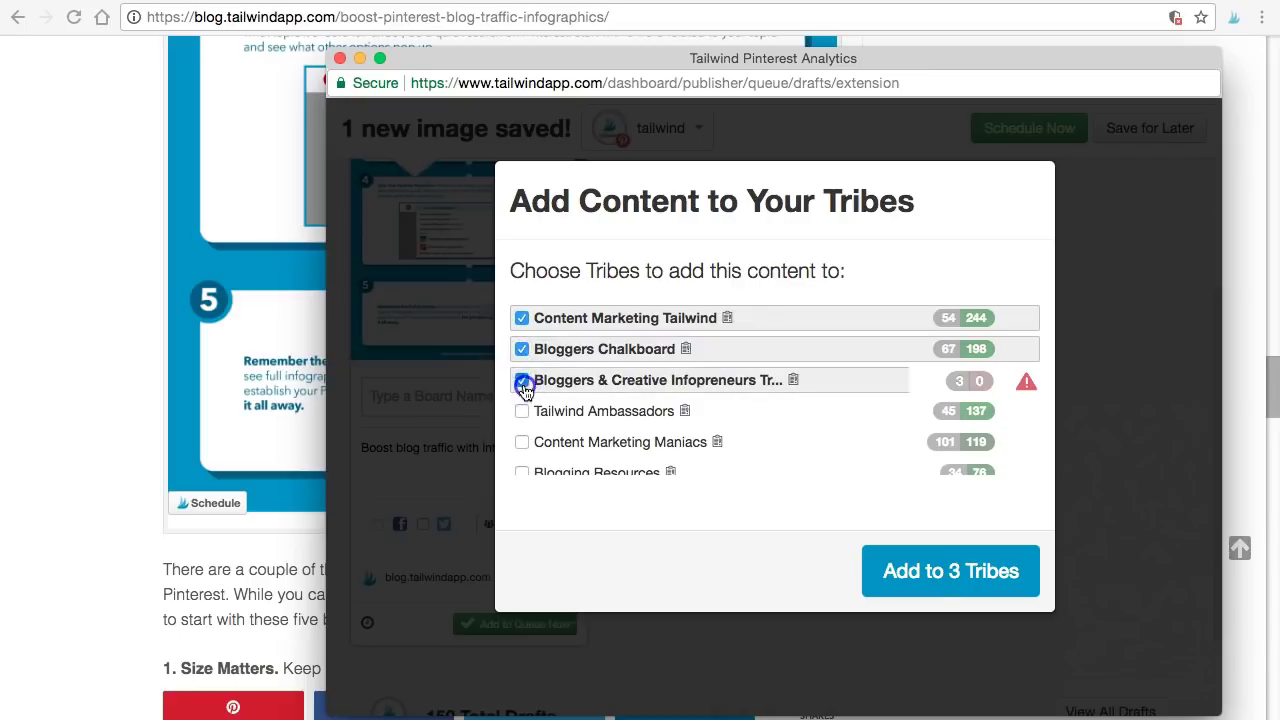
{"action": "left_click", "coordinate": [523, 388]}
{"action": "left_click", "coordinate": [522, 349]}
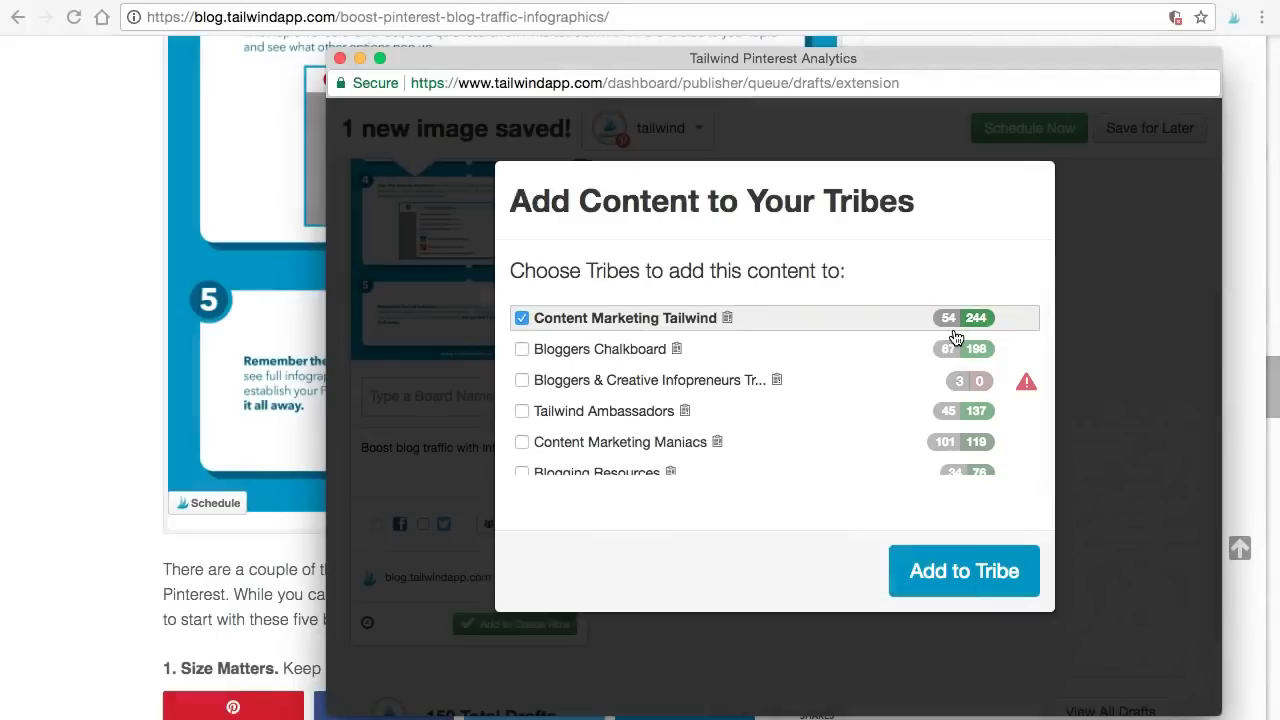
- Add the infographic to the tribe, dismiss the success message, and enter 'content' as the board
{"action": "mouse_move", "coordinate": [953, 333]}
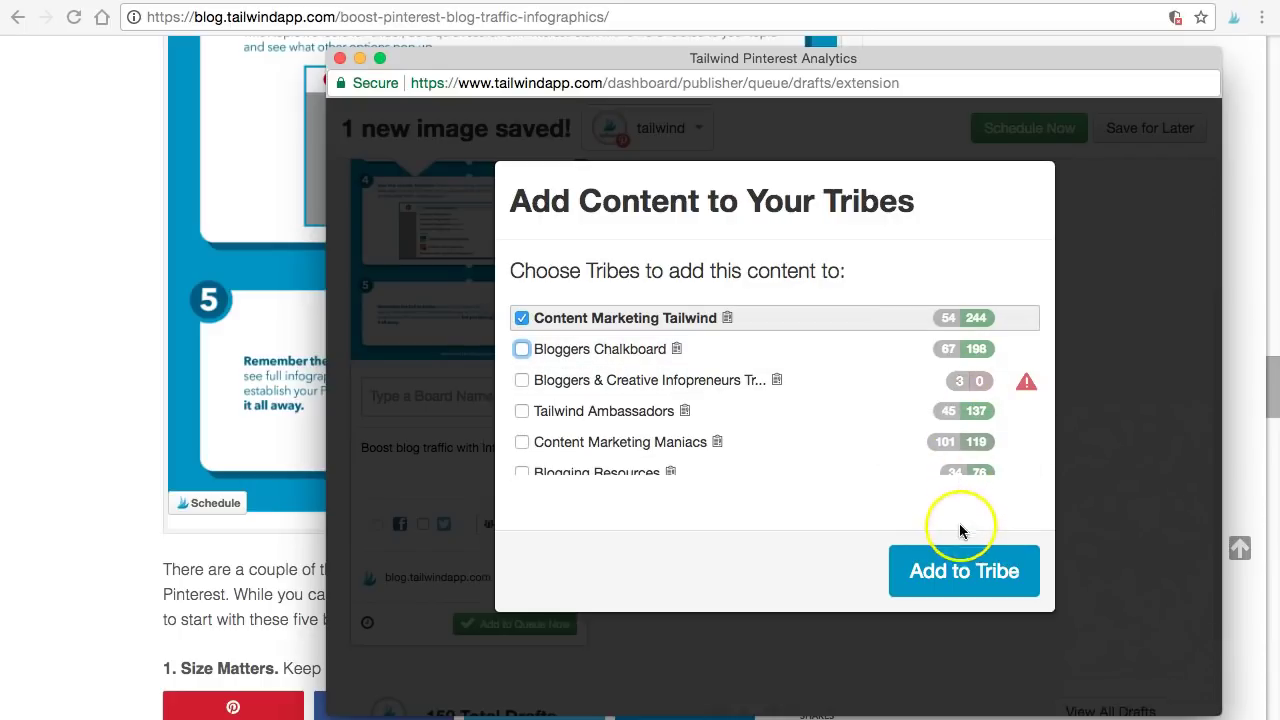
{"action": "left_click", "coordinate": [958, 595]}
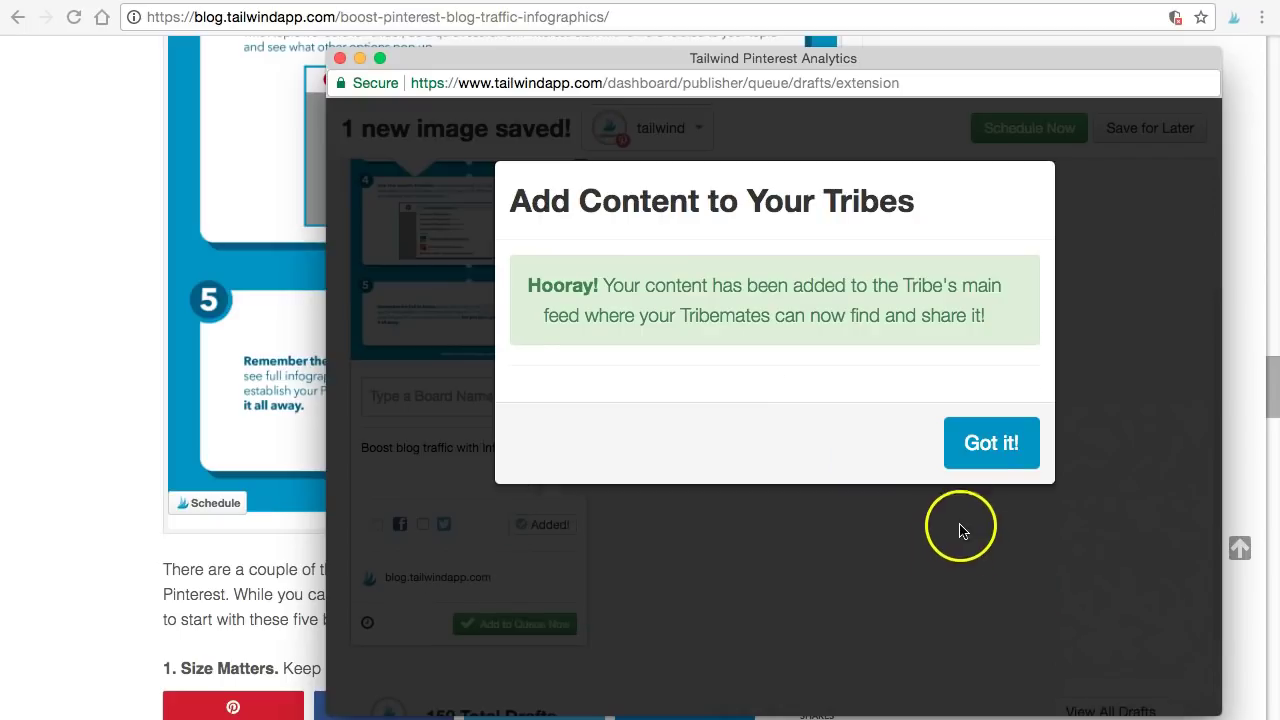
{"action": "left_click", "coordinate": [973, 662]}
{"action": "left_click", "coordinate": [441, 395]}
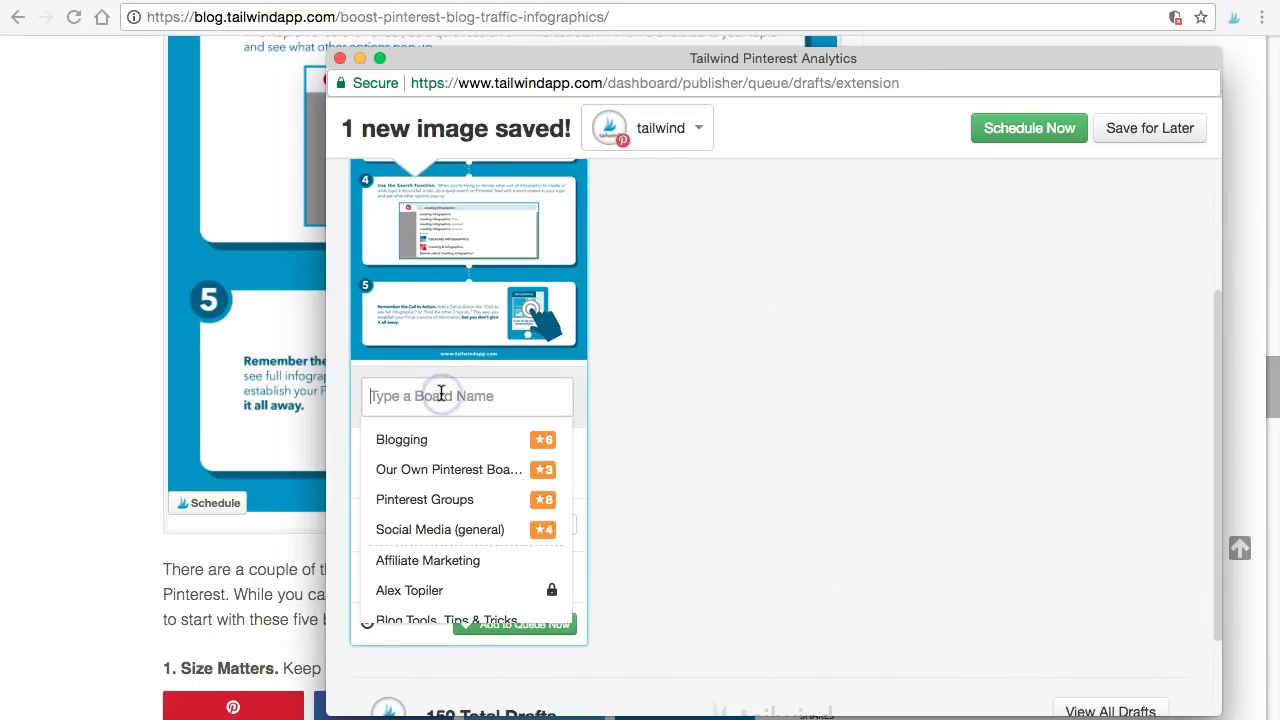
{"action": "type", "text": "content"}
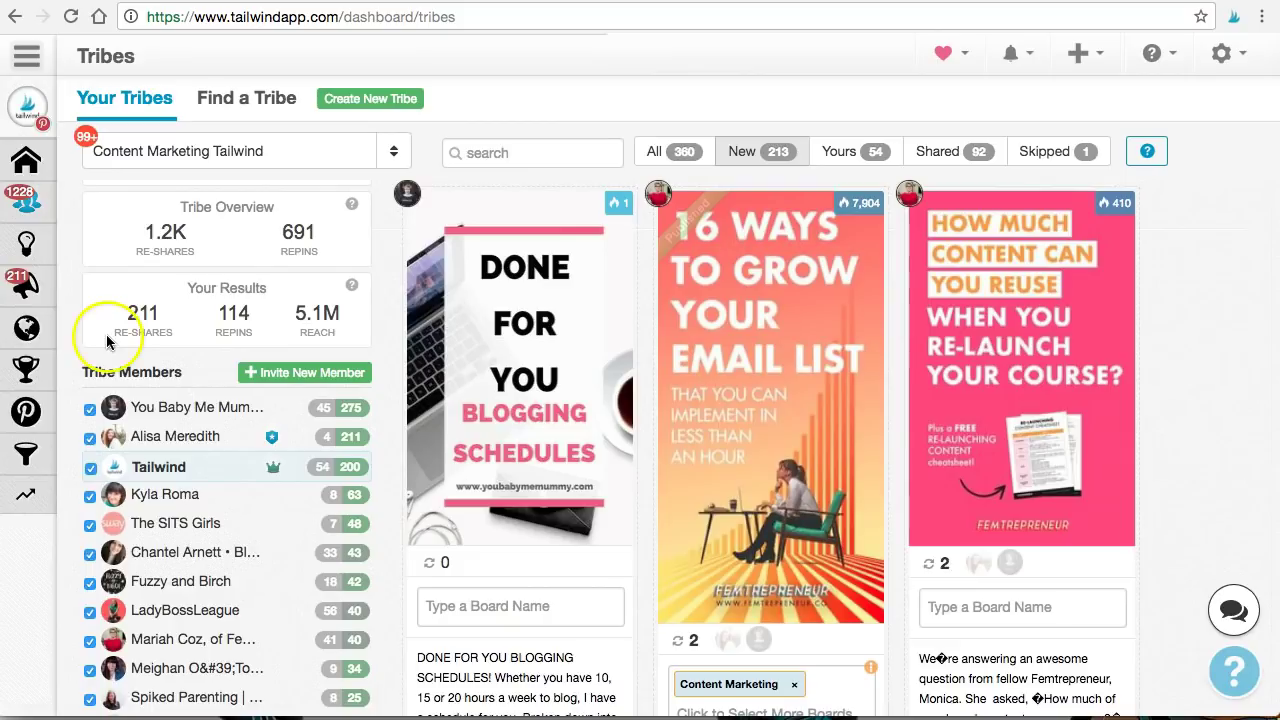
- Open Publish > Drafts from the sidebar and scroll through the draft pins
{"action": "mouse_move", "coordinate": [30, 250]}
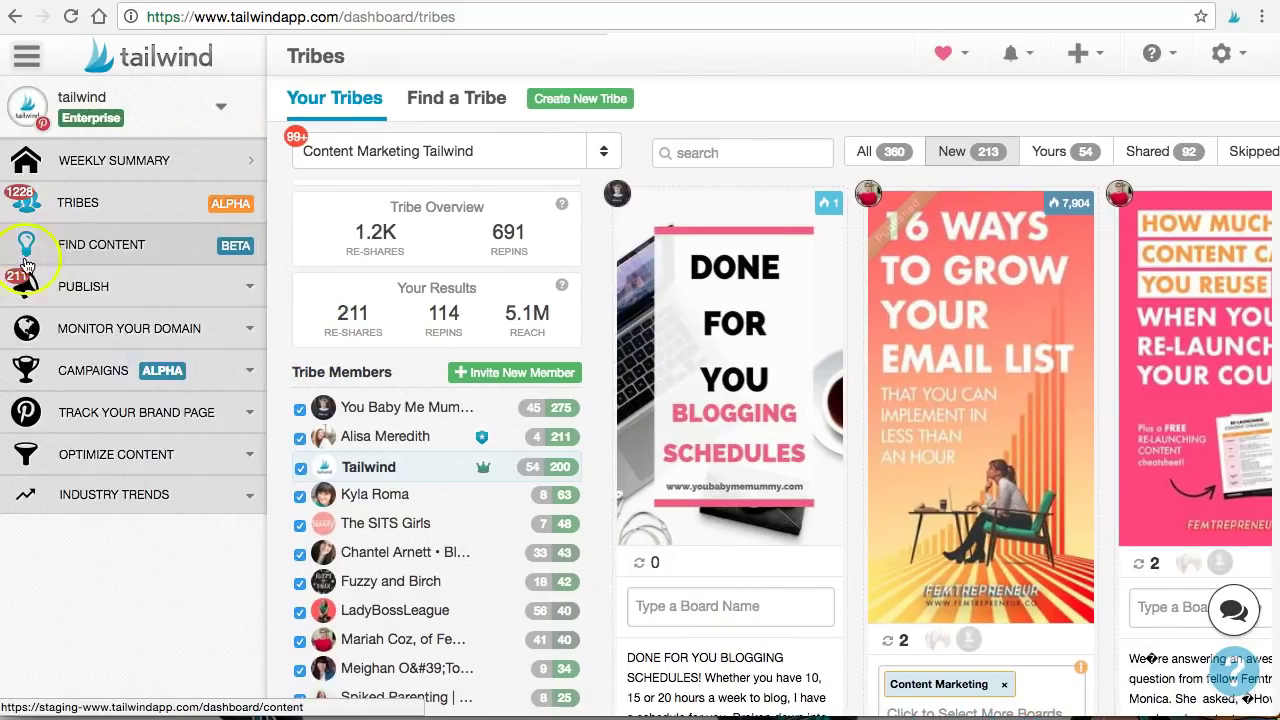
{"action": "left_click", "coordinate": [34, 286]}
{"action": "left_click", "coordinate": [70, 327]}
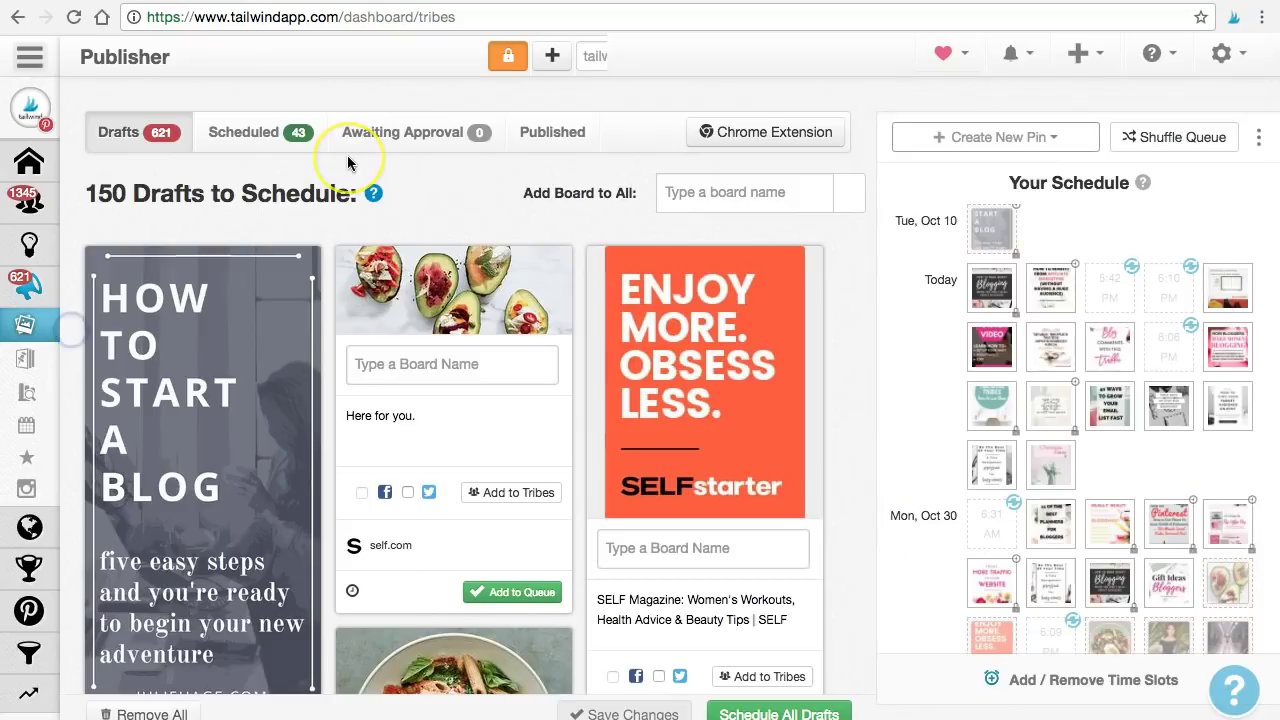
{"action": "scroll", "coordinate": [347, 155], "scroll_direction": "down", "scroll_amount": 5}
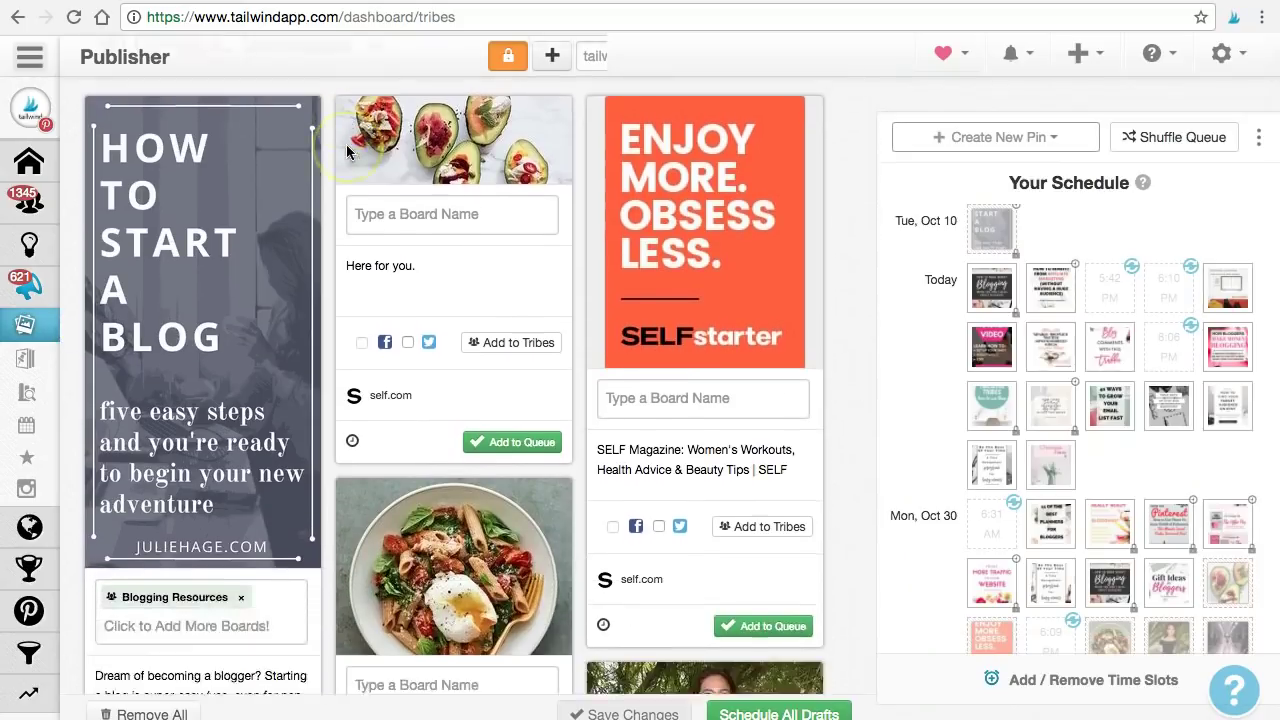
{"action": "scroll", "coordinate": [346, 144], "scroll_direction": "down", "scroll_amount": 3}
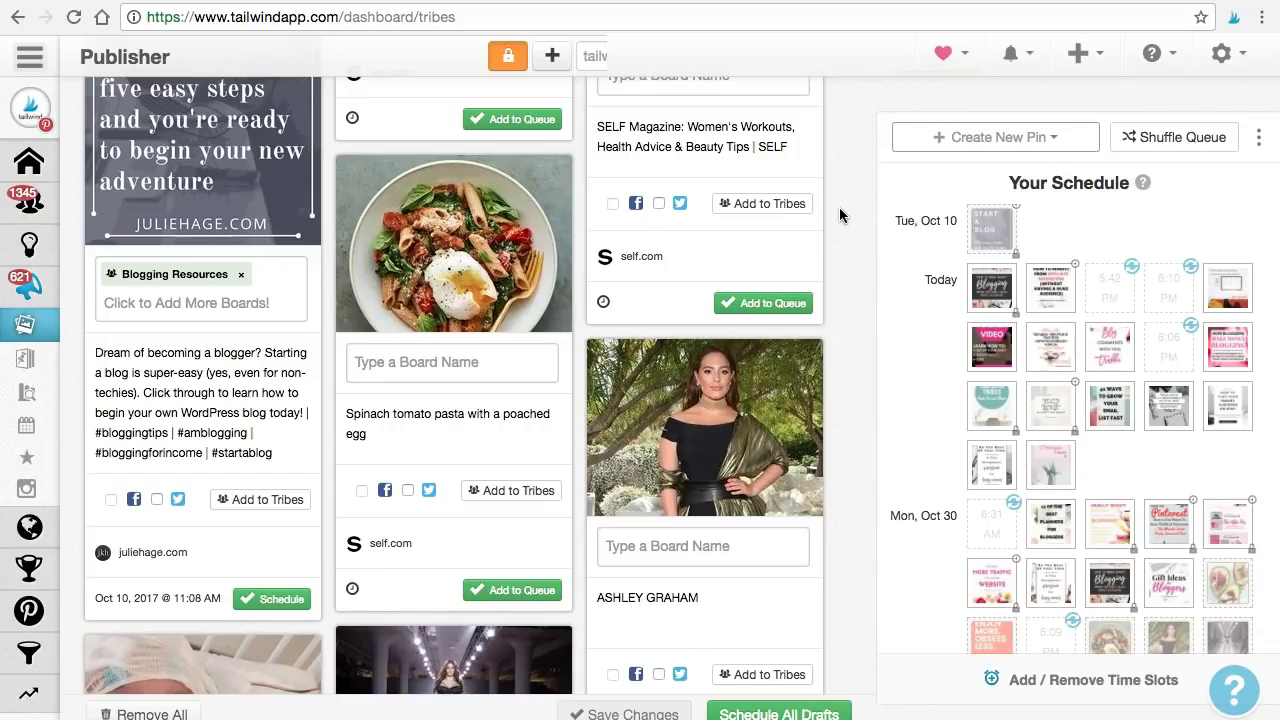
- Open Pin Inspector from the sidebar
{"action": "left_click", "coordinate": [104, 604]}
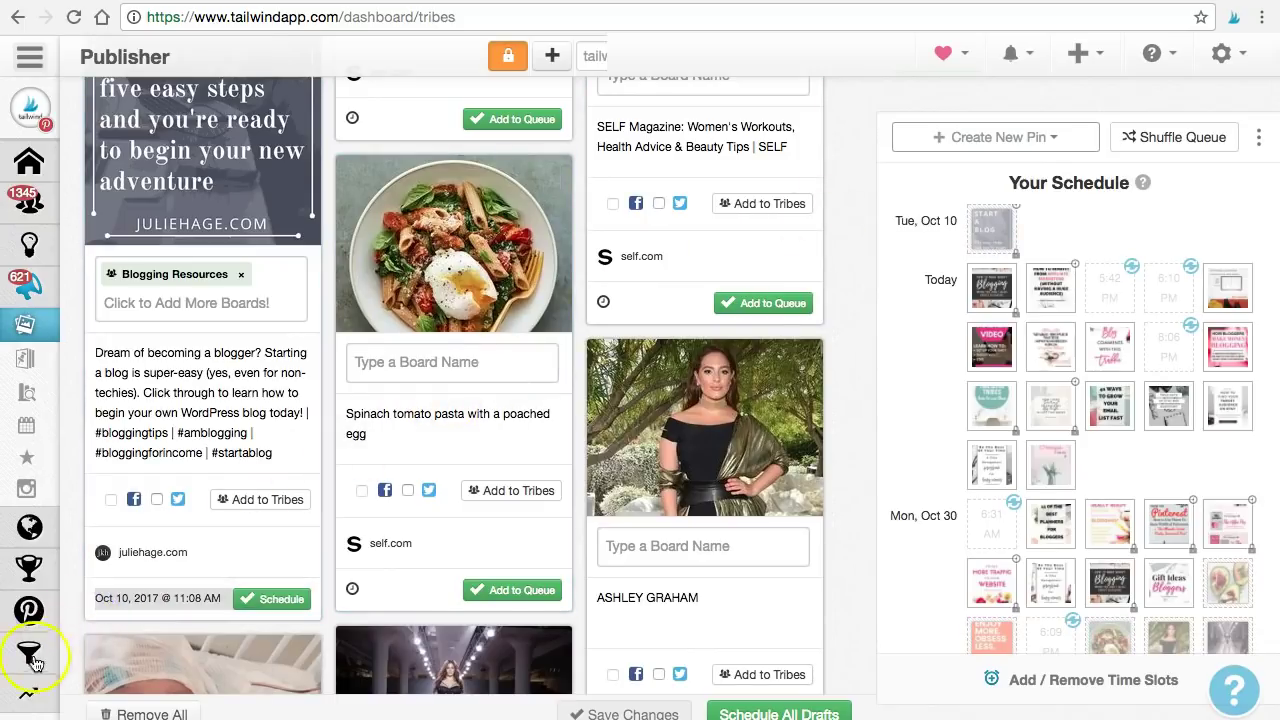
{"action": "mouse_move", "coordinate": [30, 660]}
{"action": "scroll", "coordinate": [106, 582], "scroll_direction": "down", "scroll_amount": 3}
{"action": "left_click", "coordinate": [106, 576]}
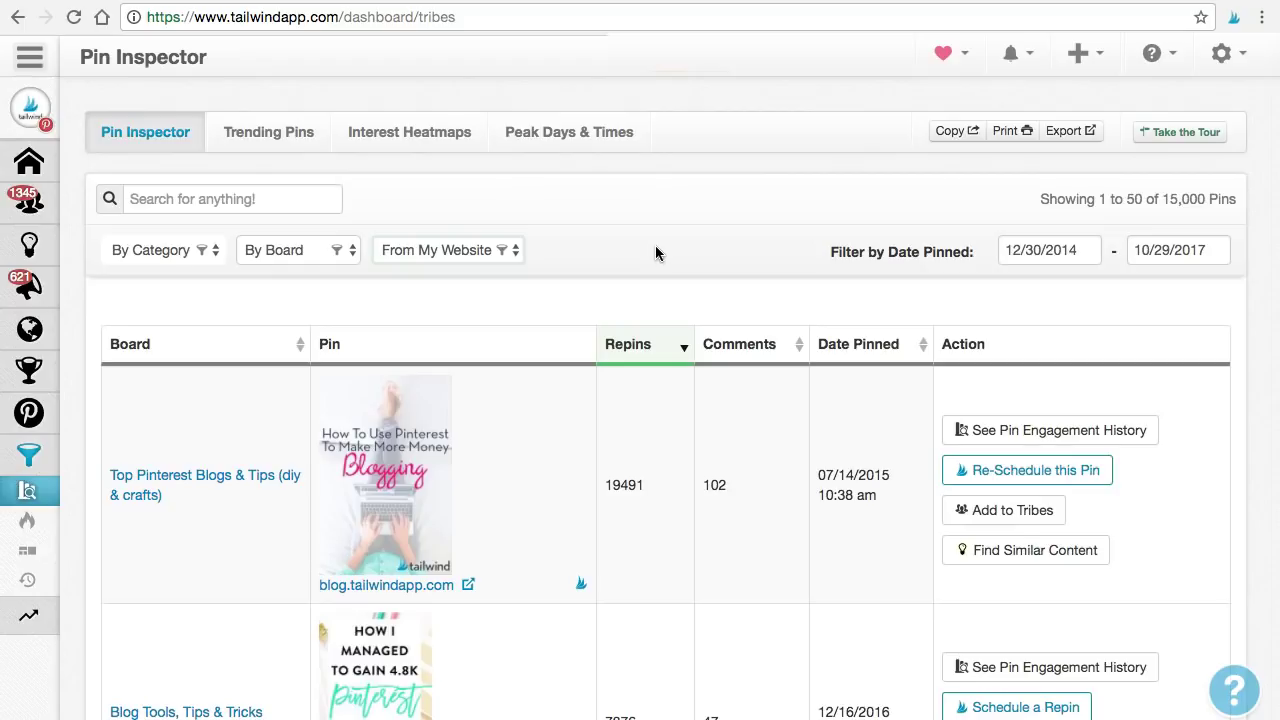
- Filter pins to blog.tailwindapp.com and add the most-repinned pin to Tribes
{"action": "left_click", "coordinate": [512, 252]}
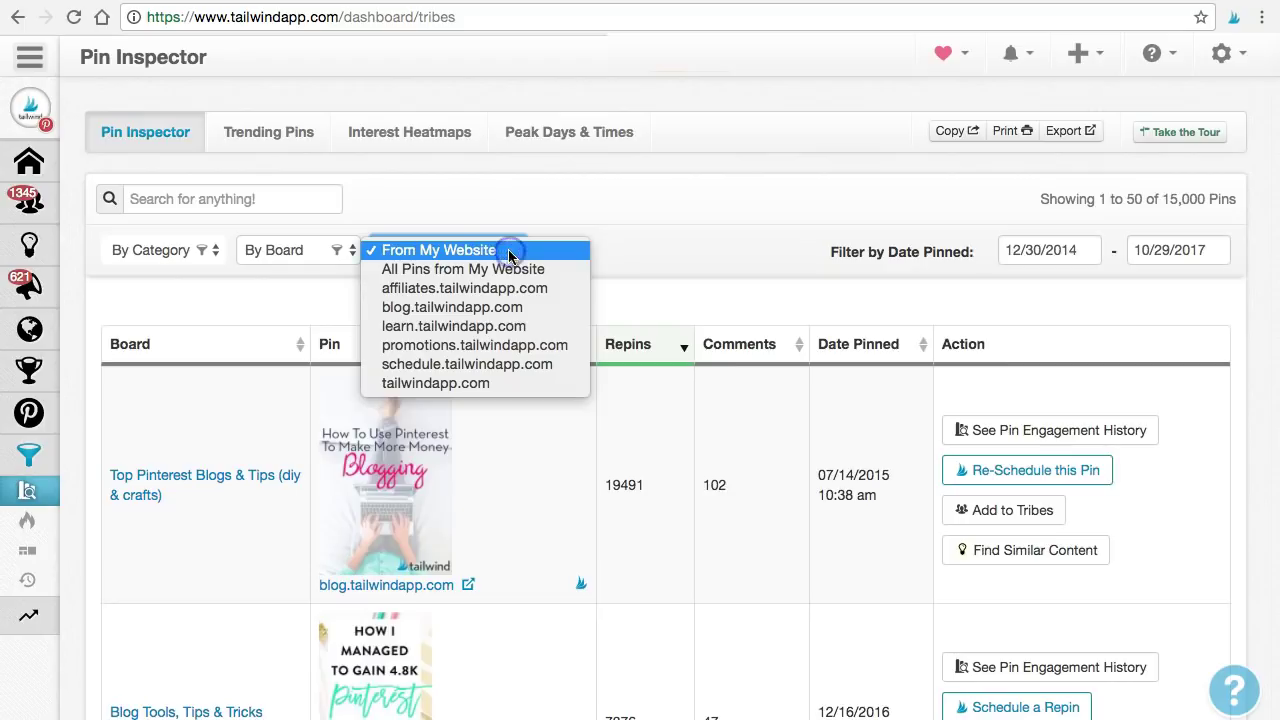
{"action": "left_click", "coordinate": [502, 308]}
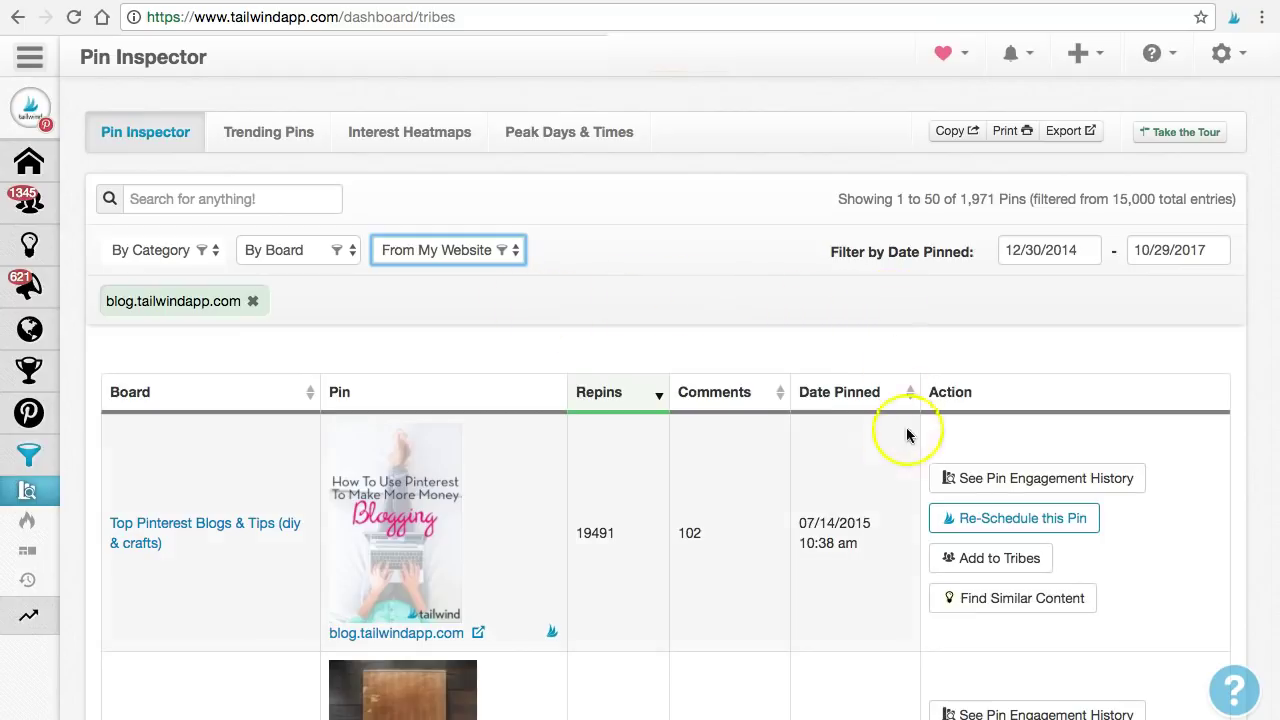
{"action": "scroll", "coordinate": [899, 563], "scroll_direction": "down", "scroll_amount": 1}
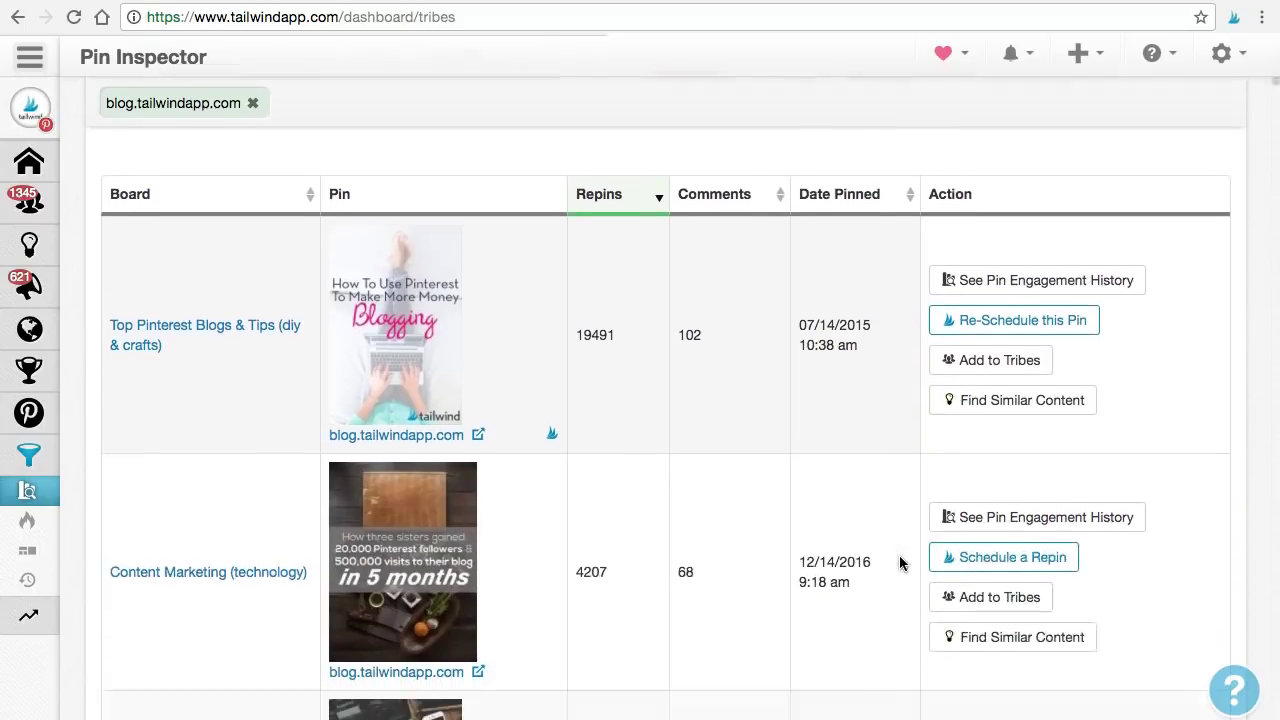
{"action": "scroll", "coordinate": [900, 560], "scroll_direction": "down", "scroll_amount": 2}
{"action": "left_click", "coordinate": [972, 282]}
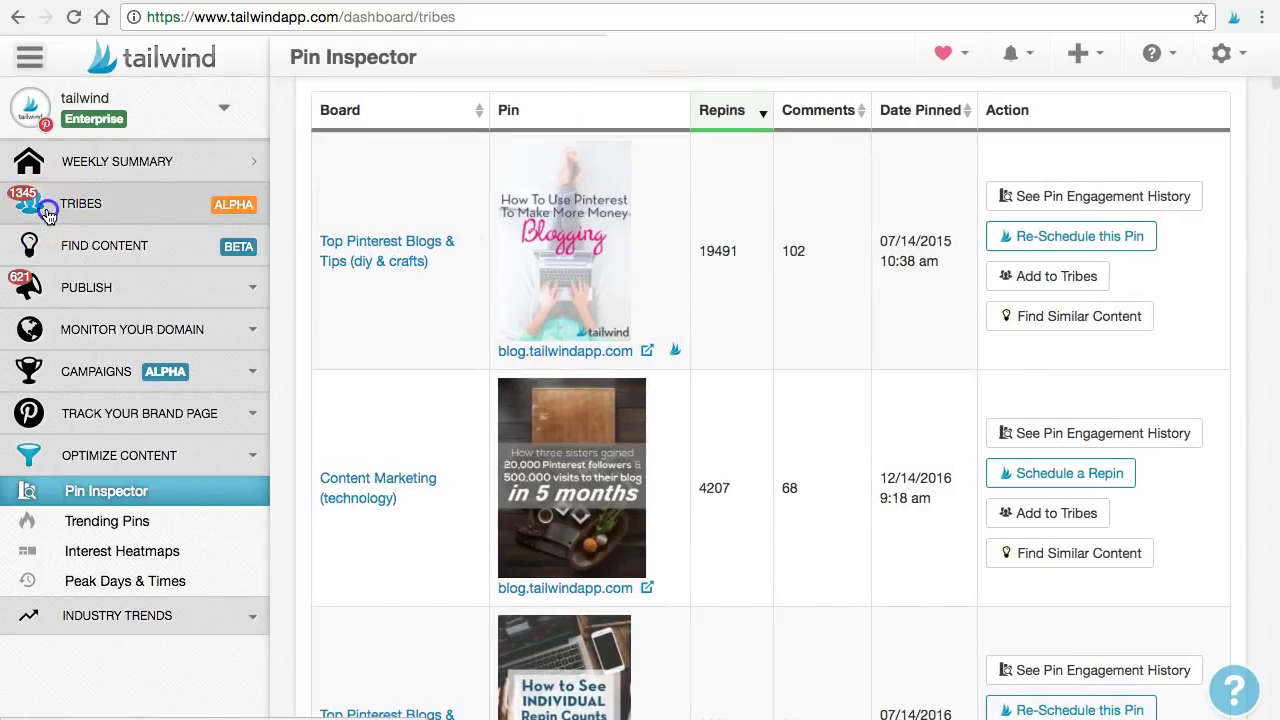
- Return to the Tribes page and show only the pins you shared to the tribe
{"action": "left_click", "coordinate": [48, 212]}
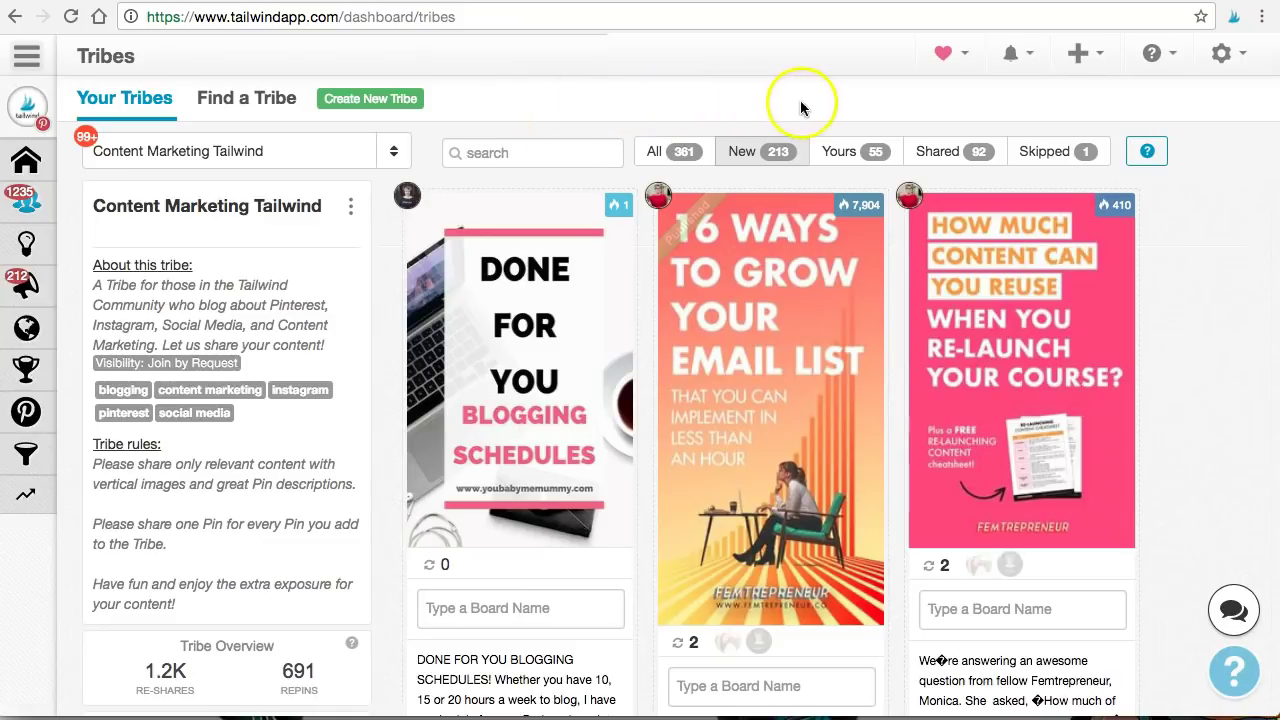
{"action": "left_click", "coordinate": [844, 163]}
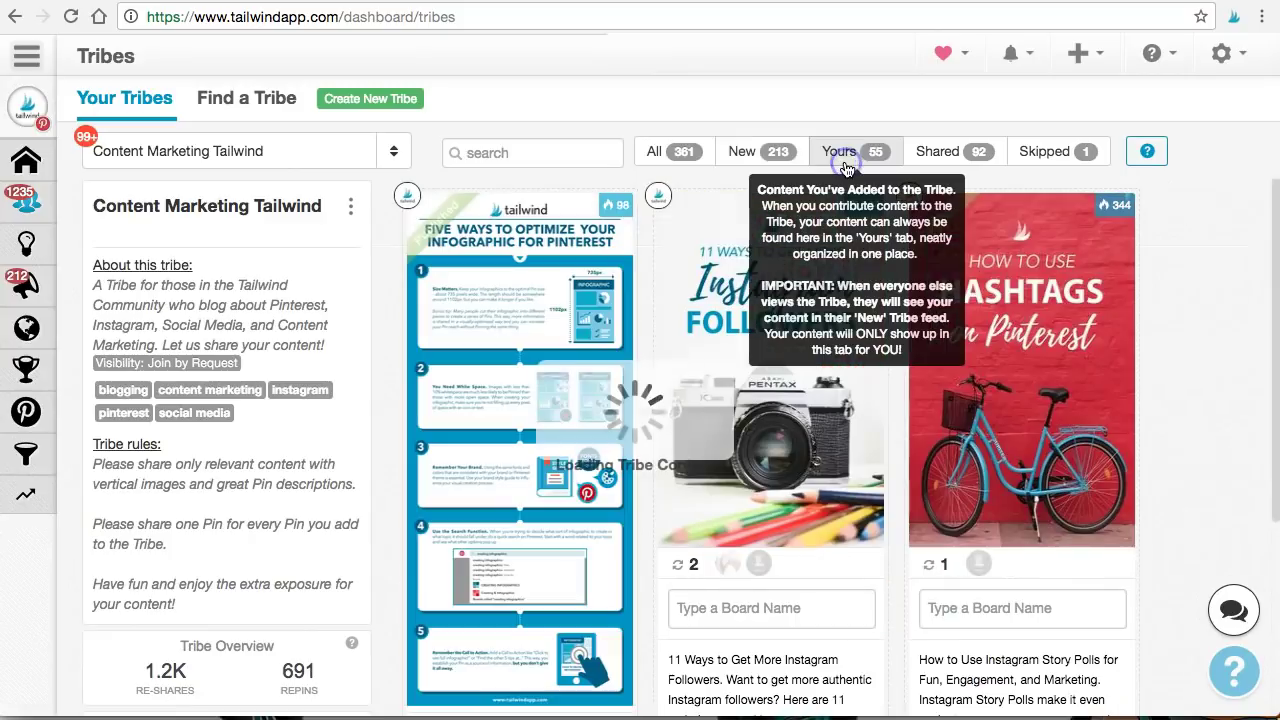
{"action": "left_click", "coordinate": [756, 95]}
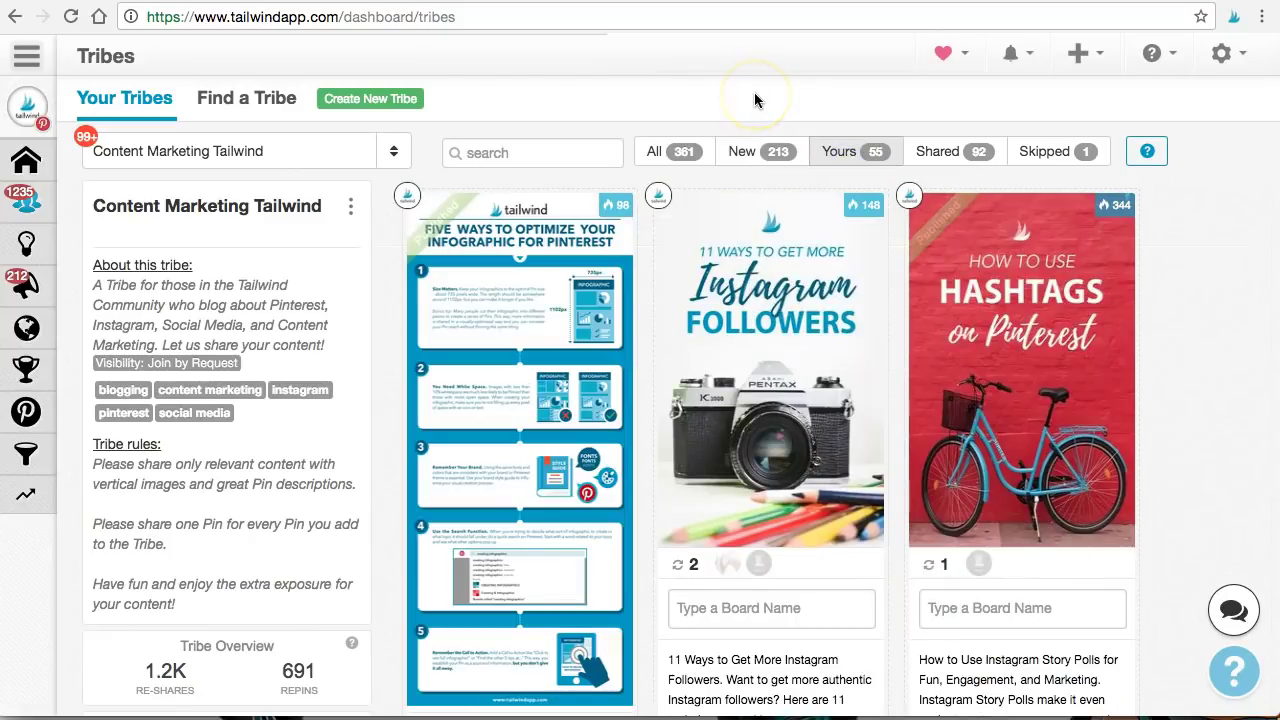
- Scroll through your shared pins, then switch the tribe feed to New
{"action": "scroll", "coordinate": [524, 139], "scroll_direction": "down", "scroll_amount": 1}
{"action": "scroll", "coordinate": [510, 206], "scroll_direction": "down", "scroll_amount": 3}
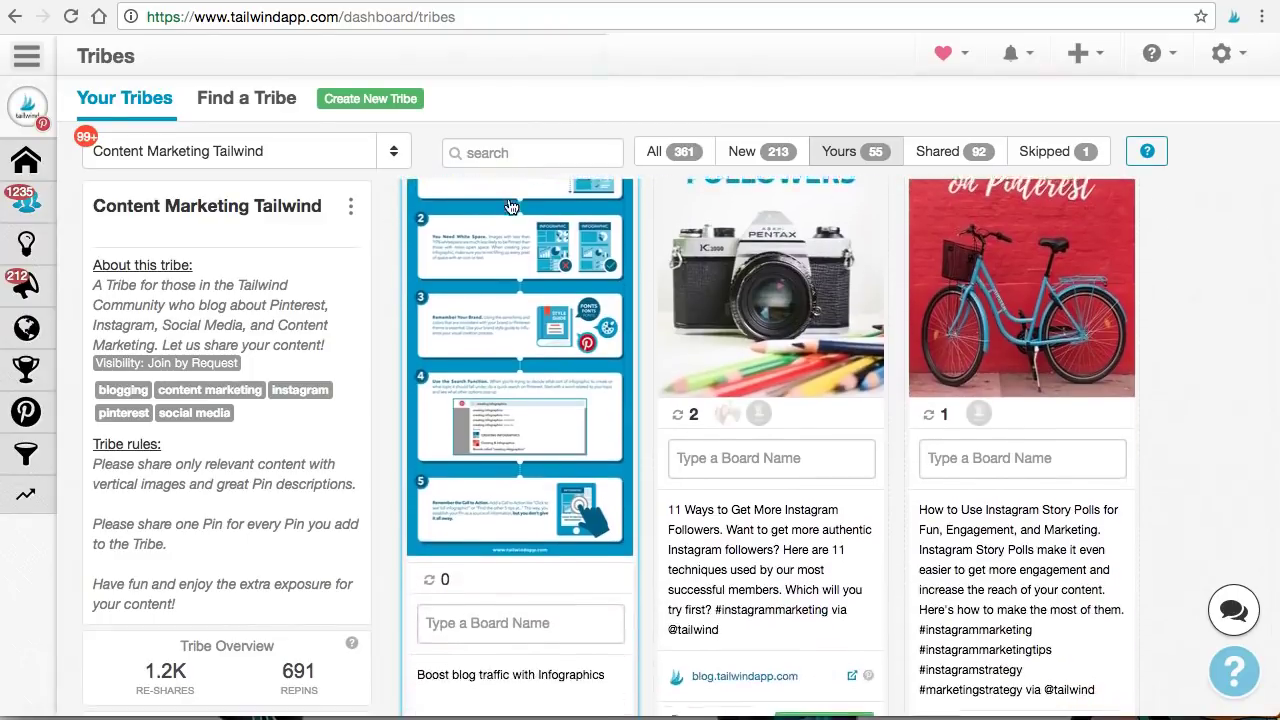
{"action": "scroll", "coordinate": [457, 480], "scroll_direction": "up", "scroll_amount": 2}
{"action": "scroll", "coordinate": [457, 482], "scroll_direction": "down", "scroll_amount": 2}
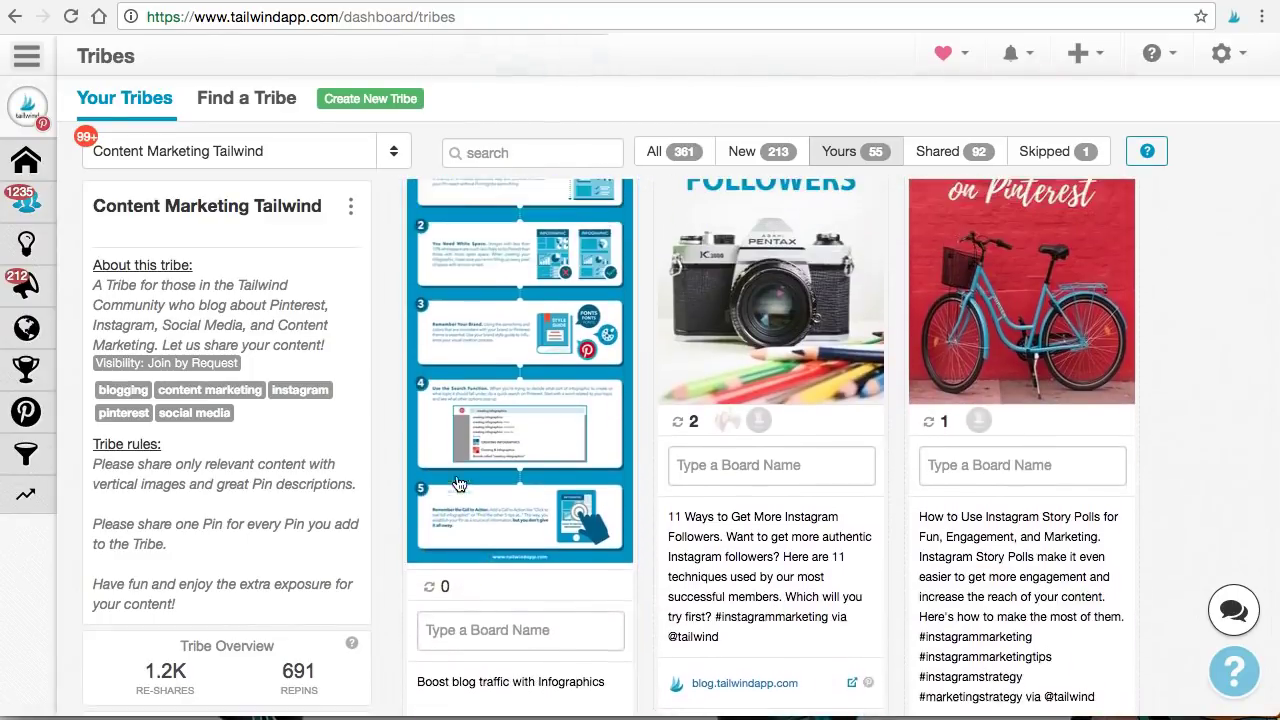
{"action": "scroll", "coordinate": [457, 483], "scroll_direction": "up", "scroll_amount": 2}
{"action": "scroll", "coordinate": [953, 430], "scroll_direction": "down", "scroll_amount": 3}
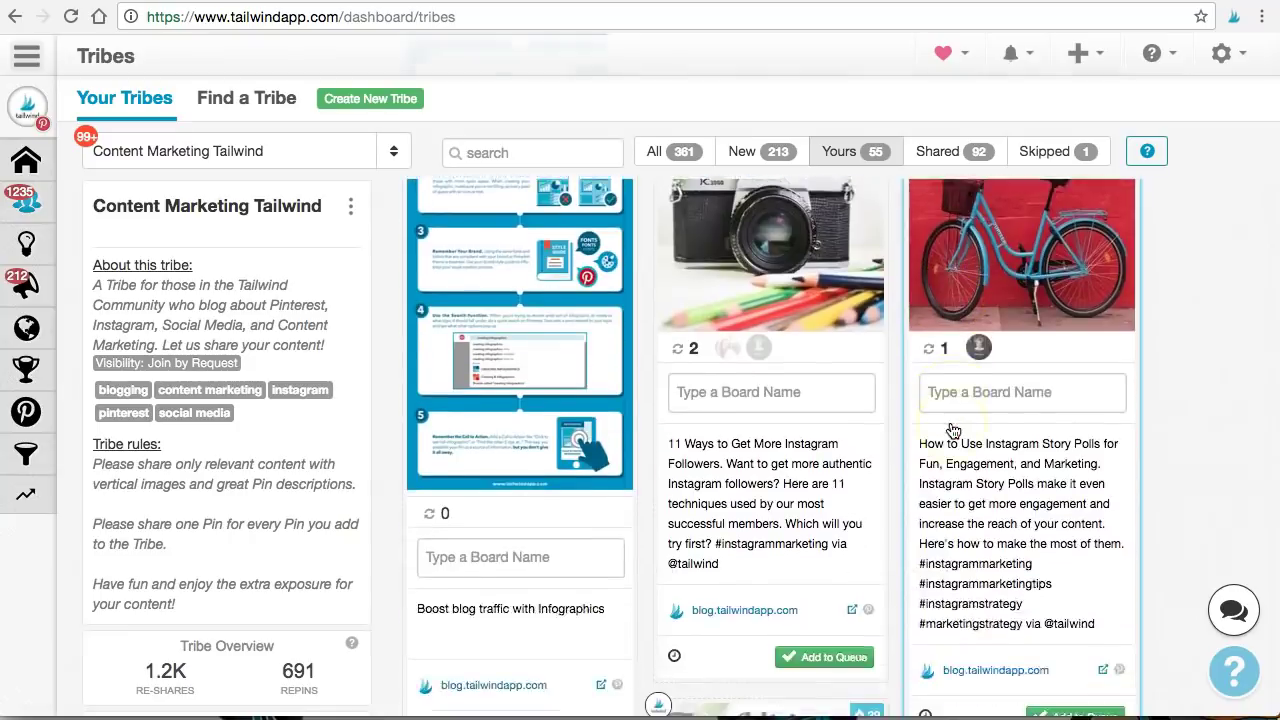
{"action": "scroll", "coordinate": [953, 430], "scroll_direction": "down", "scroll_amount": 15}
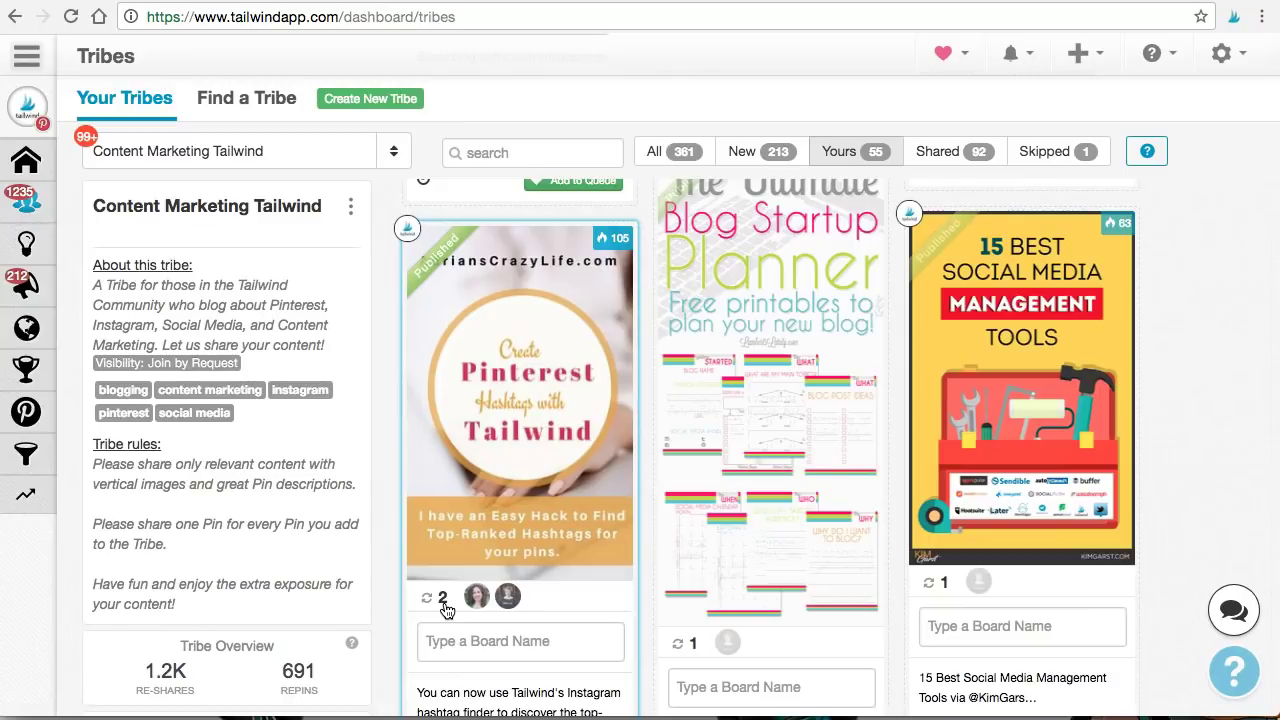
{"action": "scroll", "coordinate": [447, 611], "scroll_direction": "down", "scroll_amount": 7}
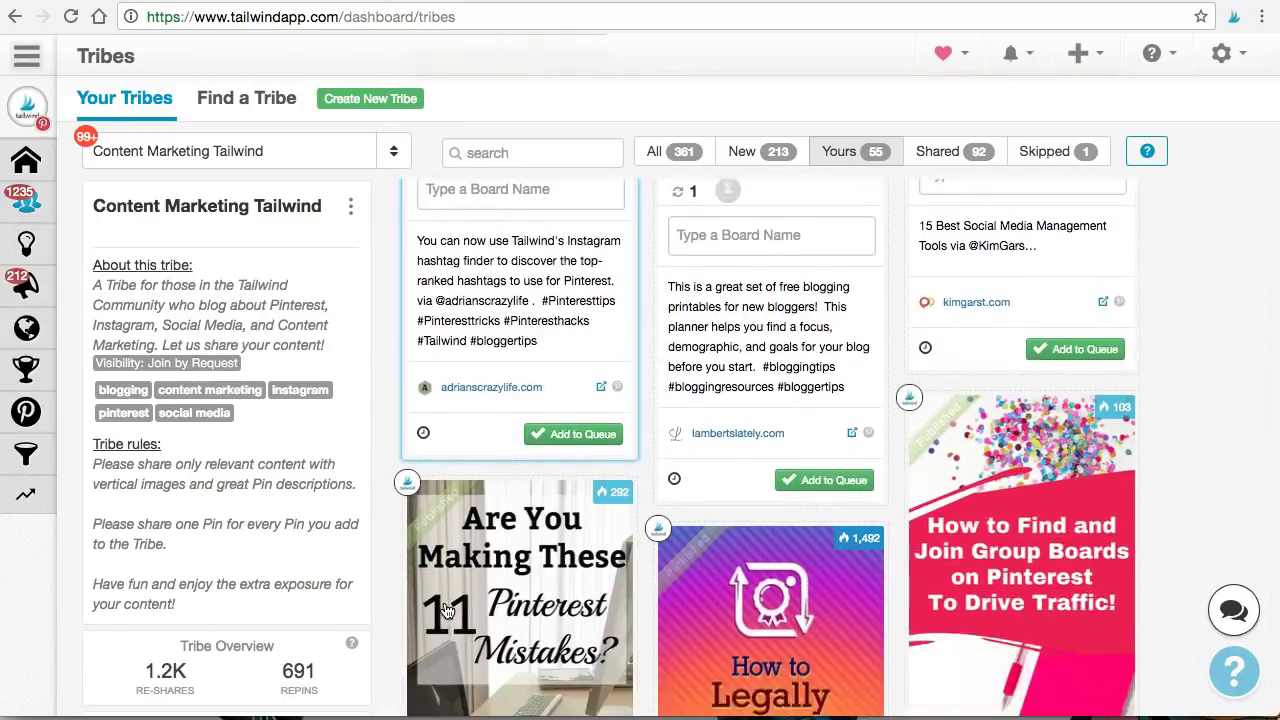
{"action": "scroll", "coordinate": [447, 611], "scroll_direction": "down", "scroll_amount": 1}
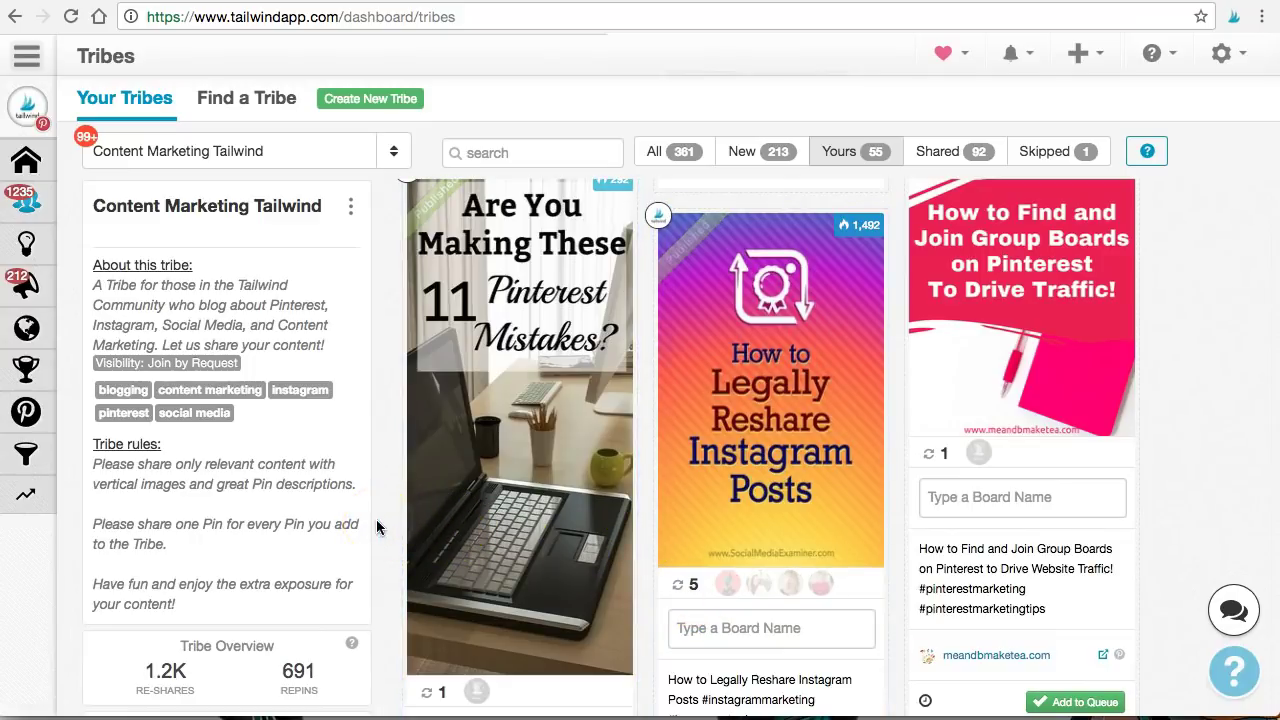
{"action": "left_click", "coordinate": [765, 152]}
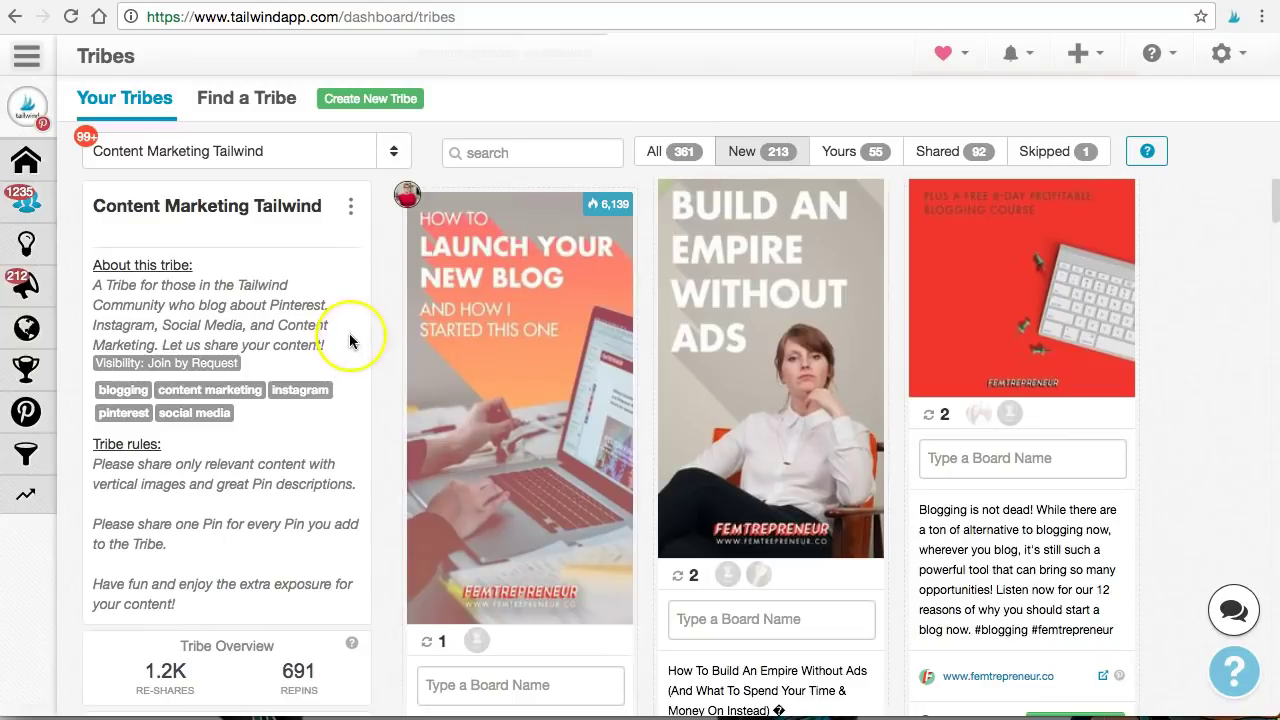
- Scroll the left tribe panel down to Tribe Overview, Your Results and Tribe Members
{"action": "scroll", "coordinate": [349, 333], "scroll_direction": "down", "scroll_amount": 5}
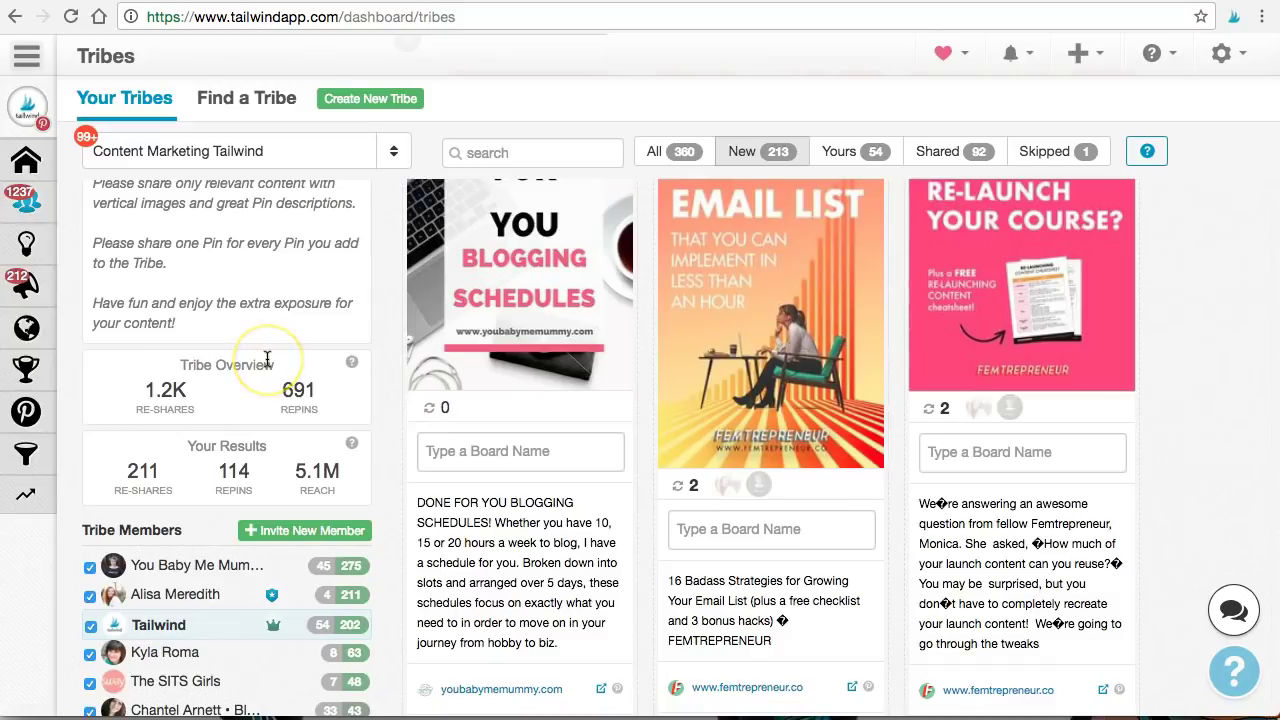
- Scroll the left panel further so the whole Tribe Members list shows below the stats
{"action": "scroll", "coordinate": [267, 358], "scroll_direction": "down", "scroll_amount": 3}
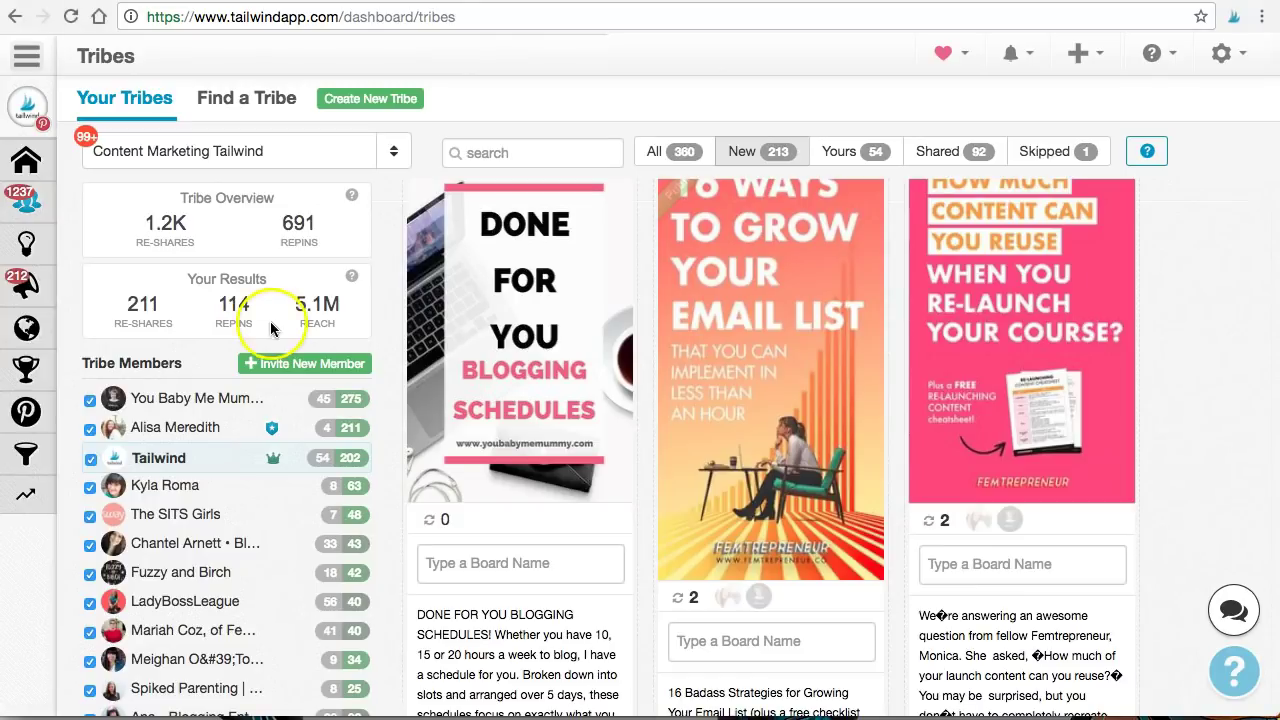
{"action": "mouse_move", "coordinate": [220, 457]}
{"action": "mouse_move", "coordinate": [279, 470]}
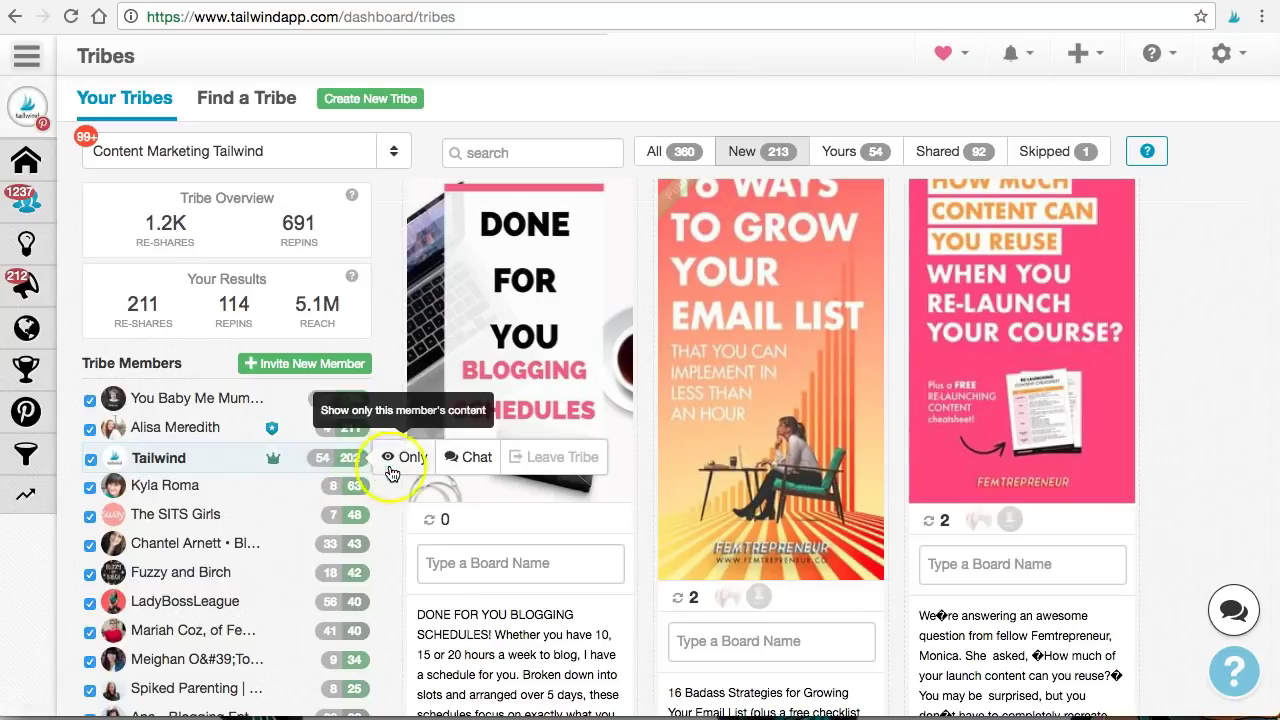
{"action": "left_click", "coordinate": [477, 462]}
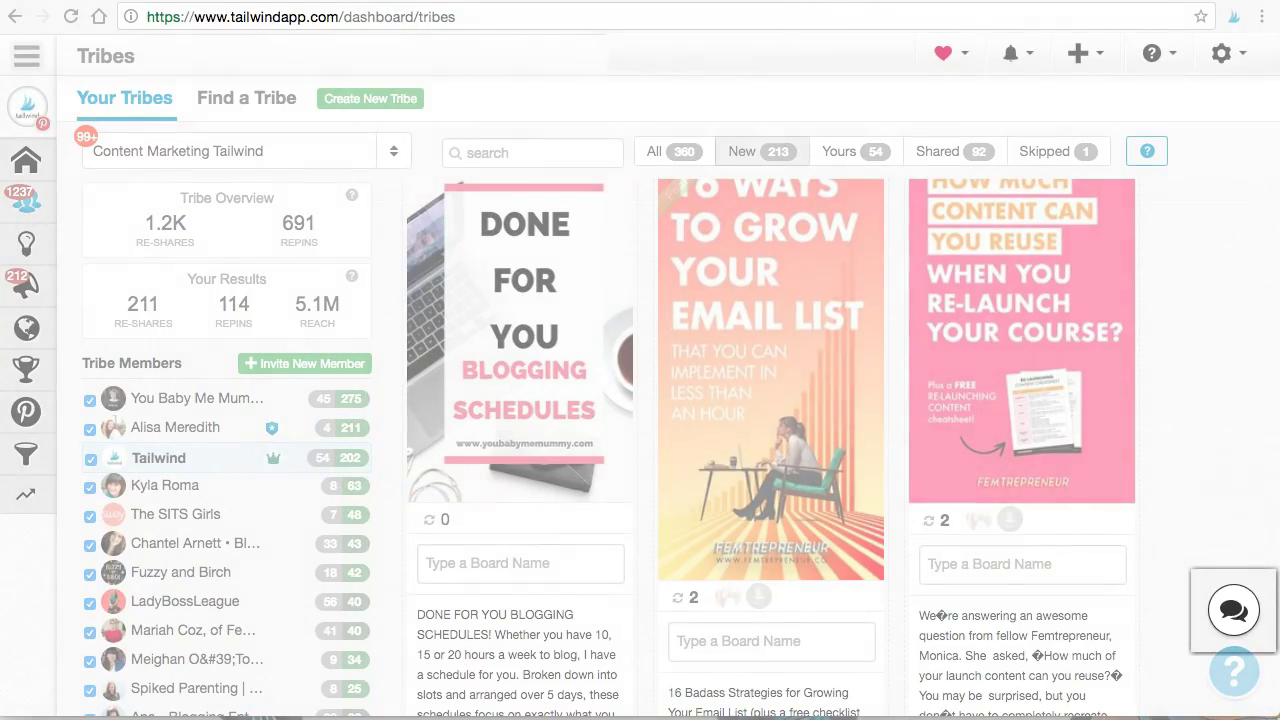
{"action": "left_click", "coordinate": [1236, 555]}
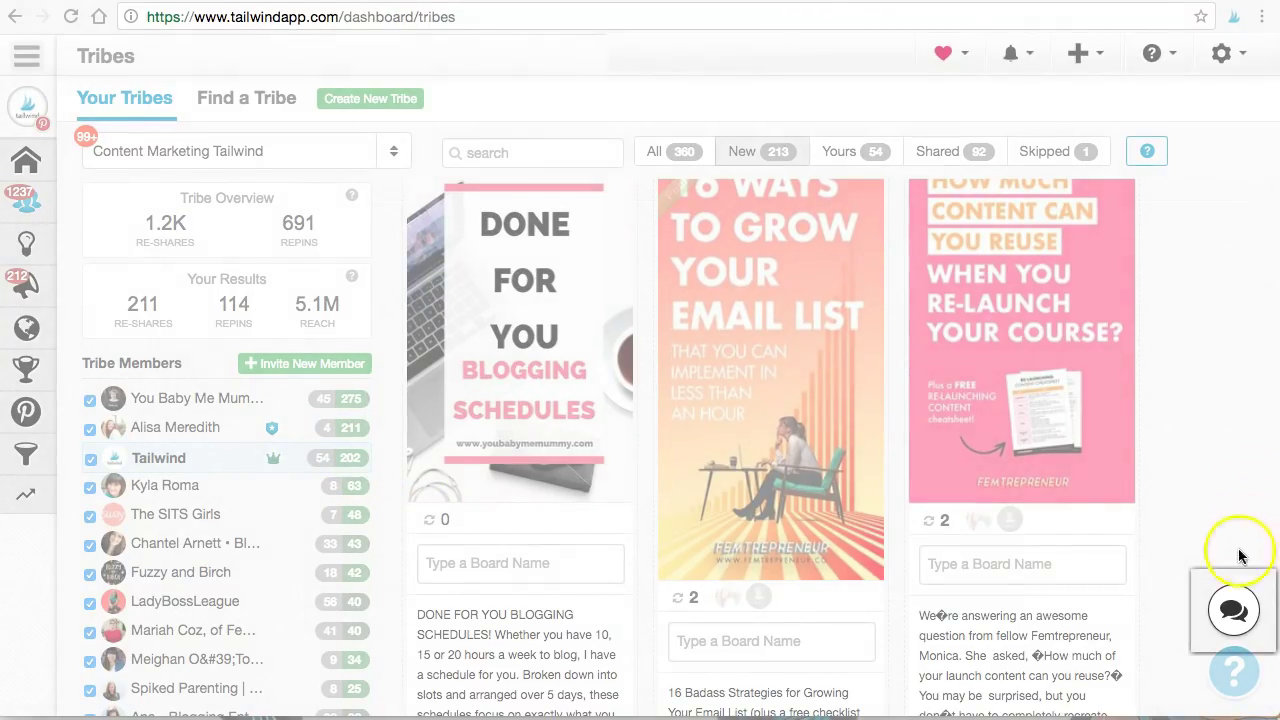
{"action": "left_click", "coordinate": [1235, 622]}
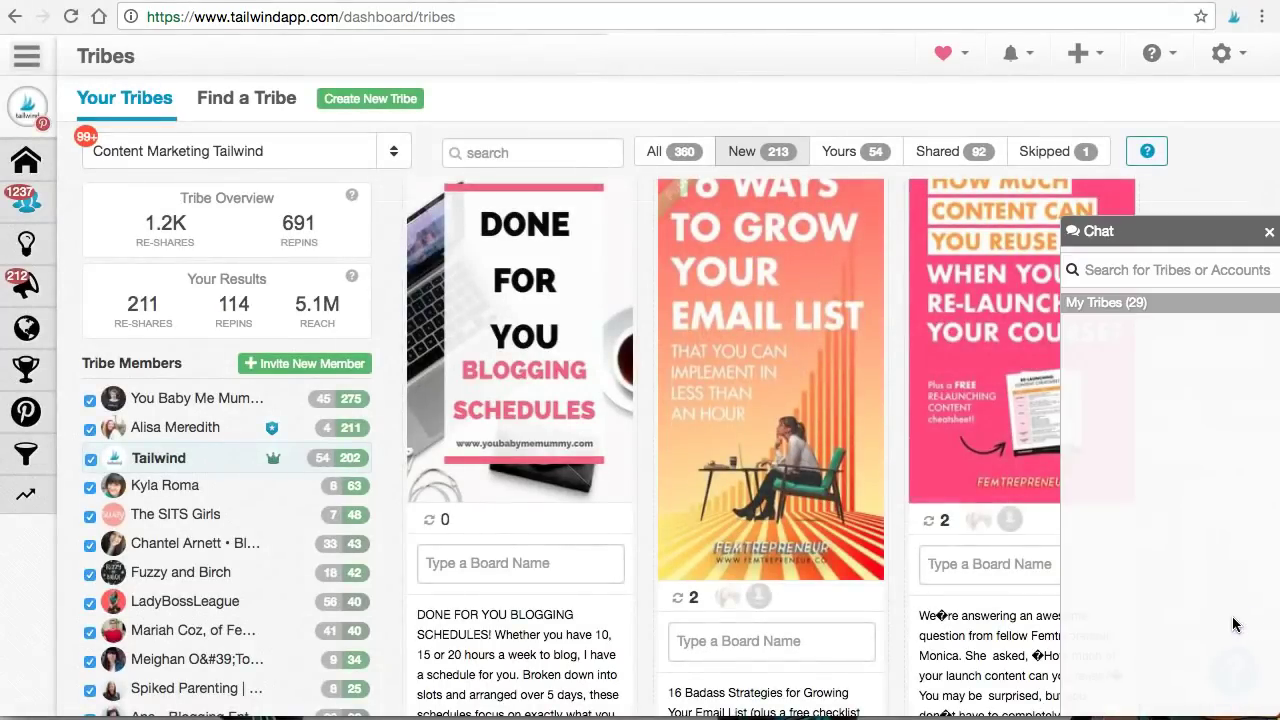
{"action": "scroll", "coordinate": [1236, 567], "scroll_direction": "down", "scroll_amount": 3}
{"action": "scroll", "coordinate": [1233, 567], "scroll_direction": "down", "scroll_amount": 3}
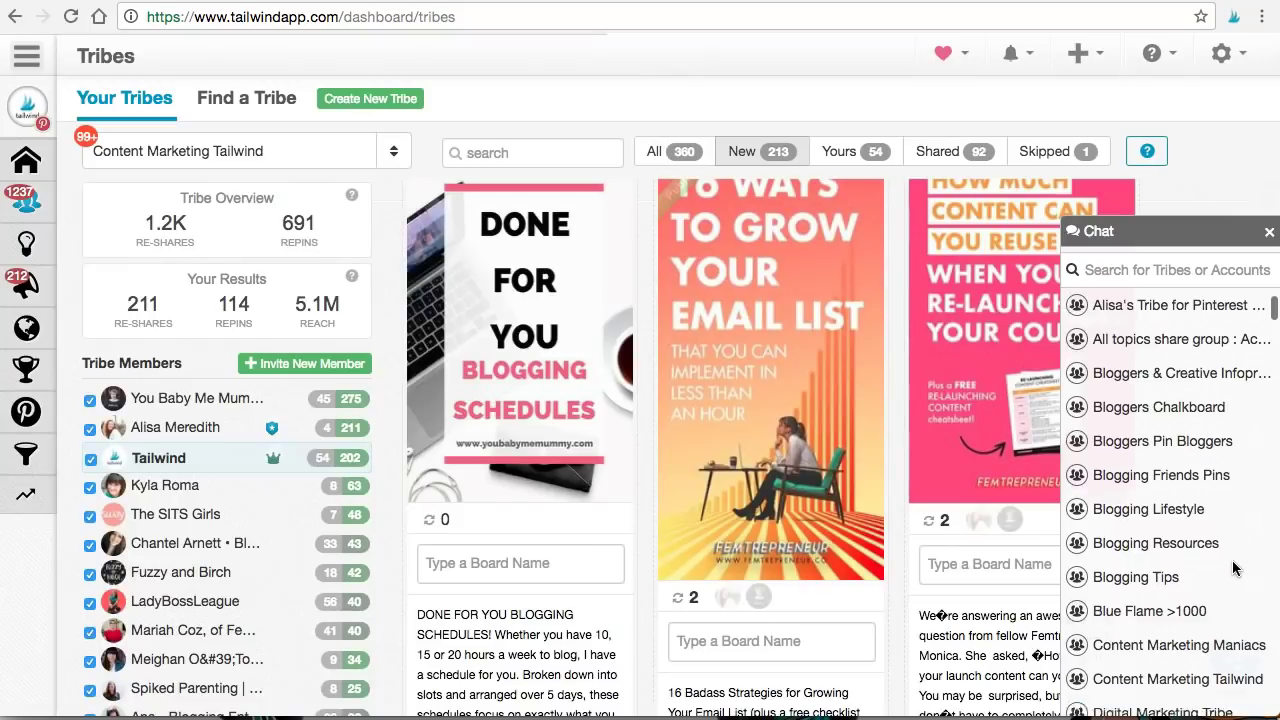
{"action": "left_click", "coordinate": [1205, 582]}
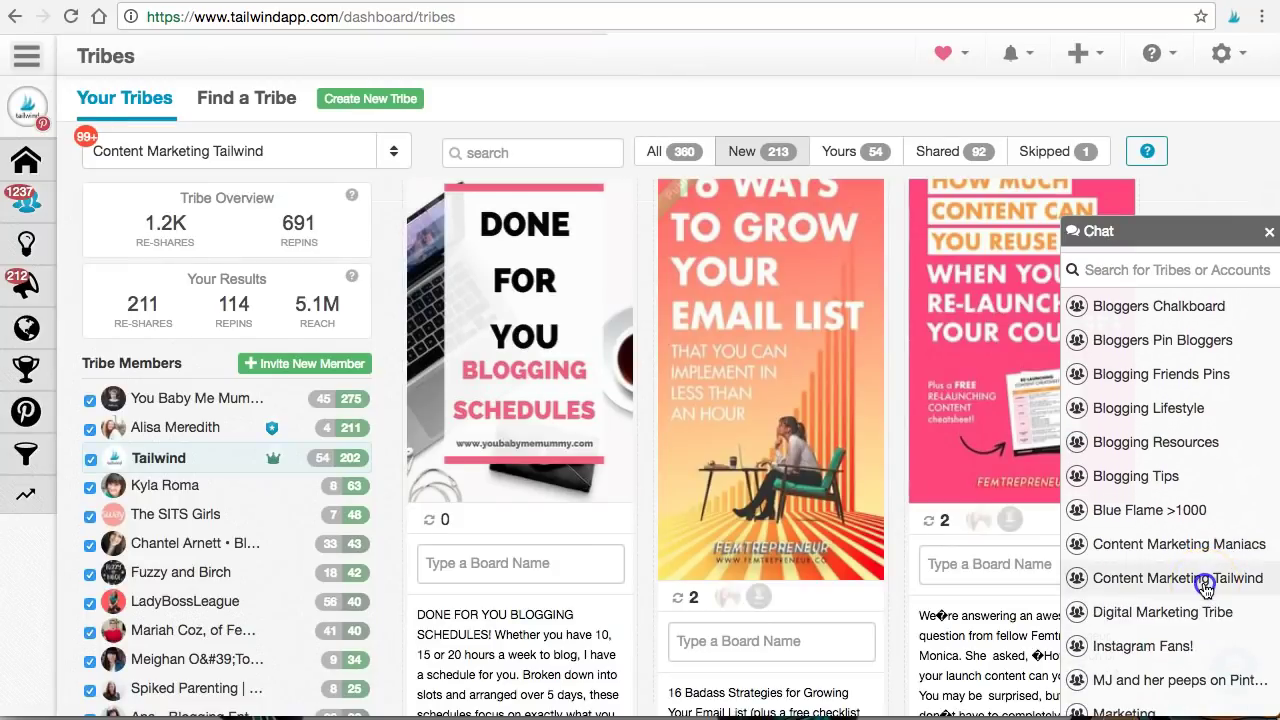
{"action": "left_click", "coordinate": [1205, 582]}
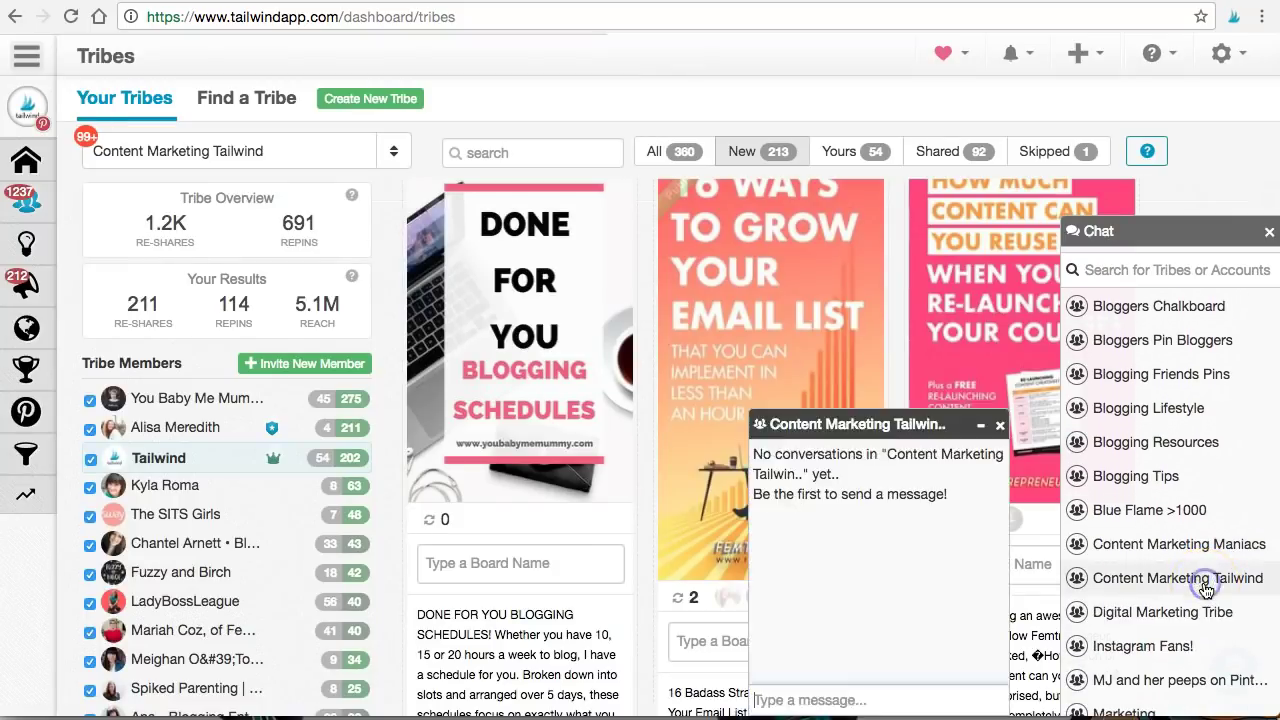
{"action": "left_click", "coordinate": [887, 695]}
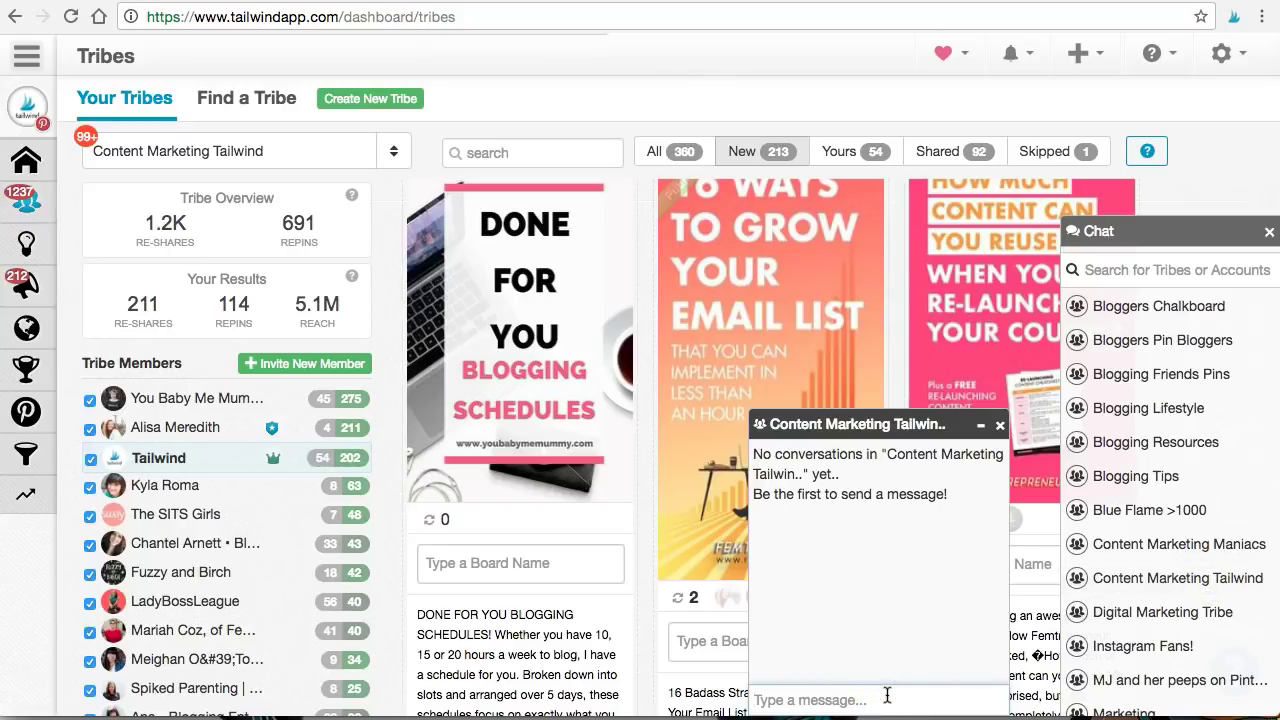
{"action": "type", "text": "Hiya!"}
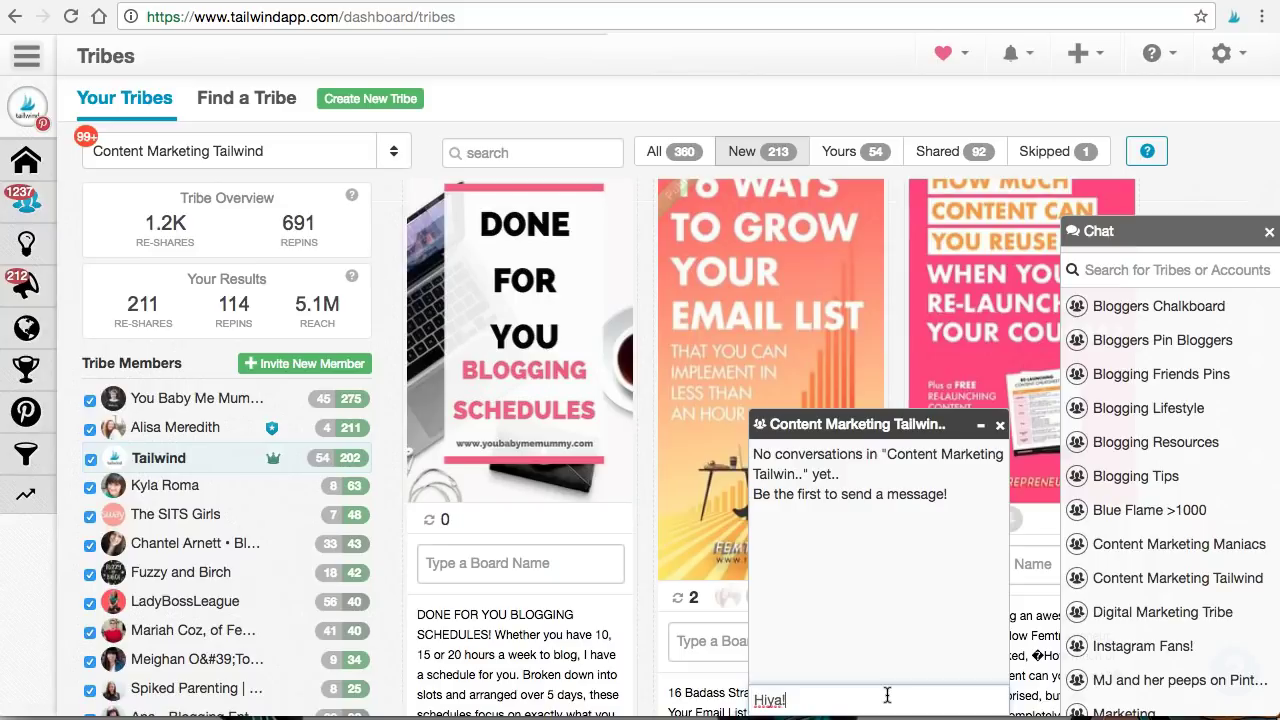
{"action": "key", "text": "Return"}
{"action": "left_click", "coordinate": [899, 695]}
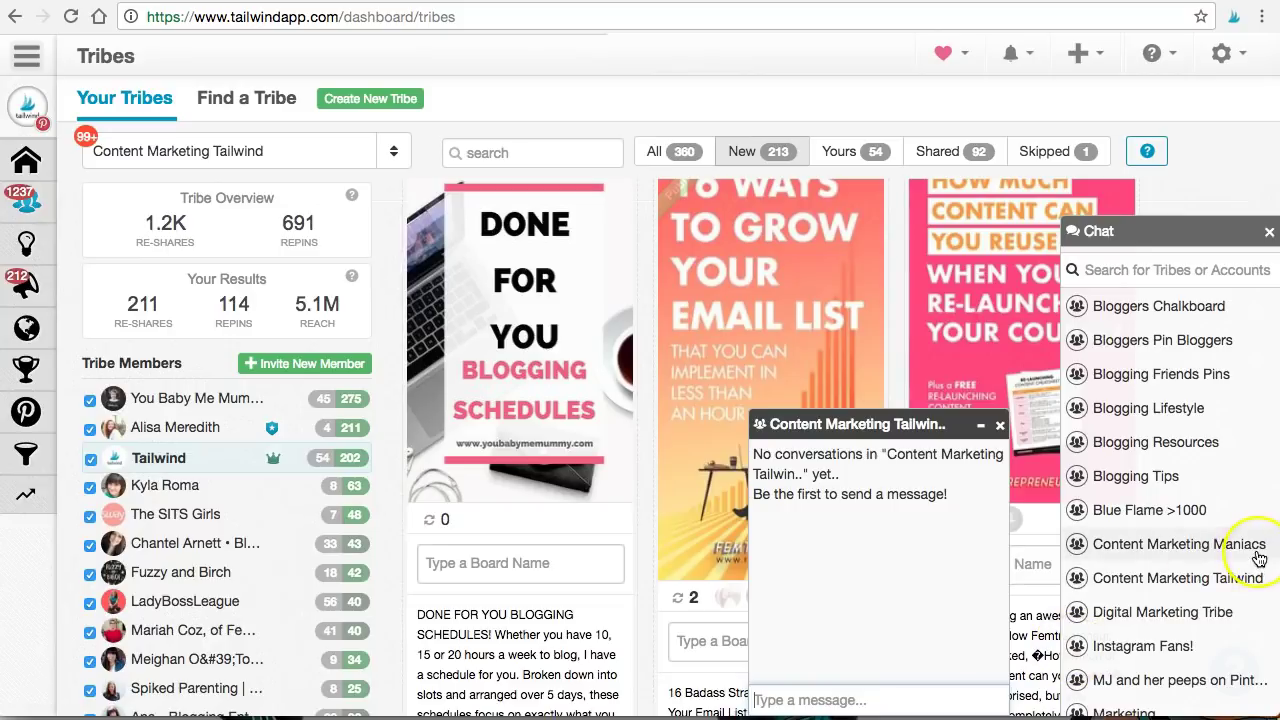
{"action": "scroll", "coordinate": [1258, 558], "scroll_direction": "down", "scroll_amount": 3}
{"action": "scroll", "coordinate": [1258, 558], "scroll_direction": "down", "scroll_amount": 5}
{"action": "scroll", "coordinate": [1258, 558], "scroll_direction": "down", "scroll_amount": 1}
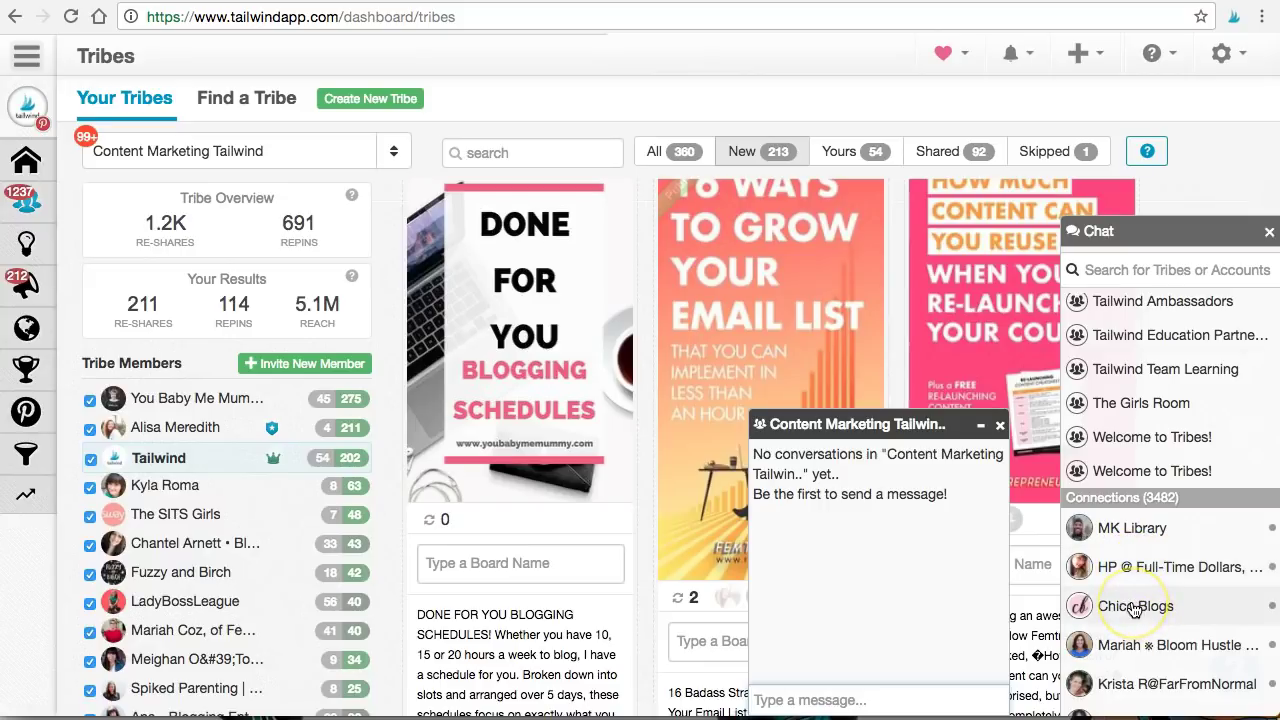
{"action": "left_click", "coordinate": [1125, 270]}
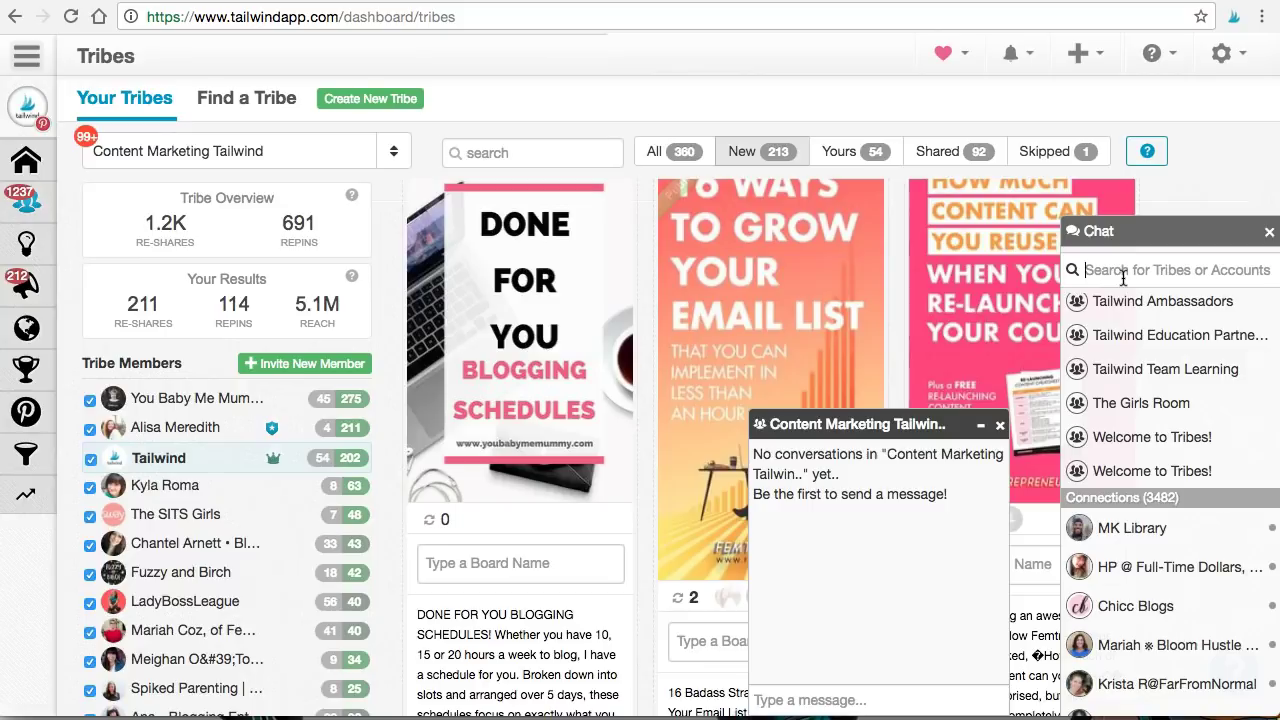
{"action": "left_click", "coordinate": [1000, 426]}
{"action": "left_click", "coordinate": [1274, 208]}
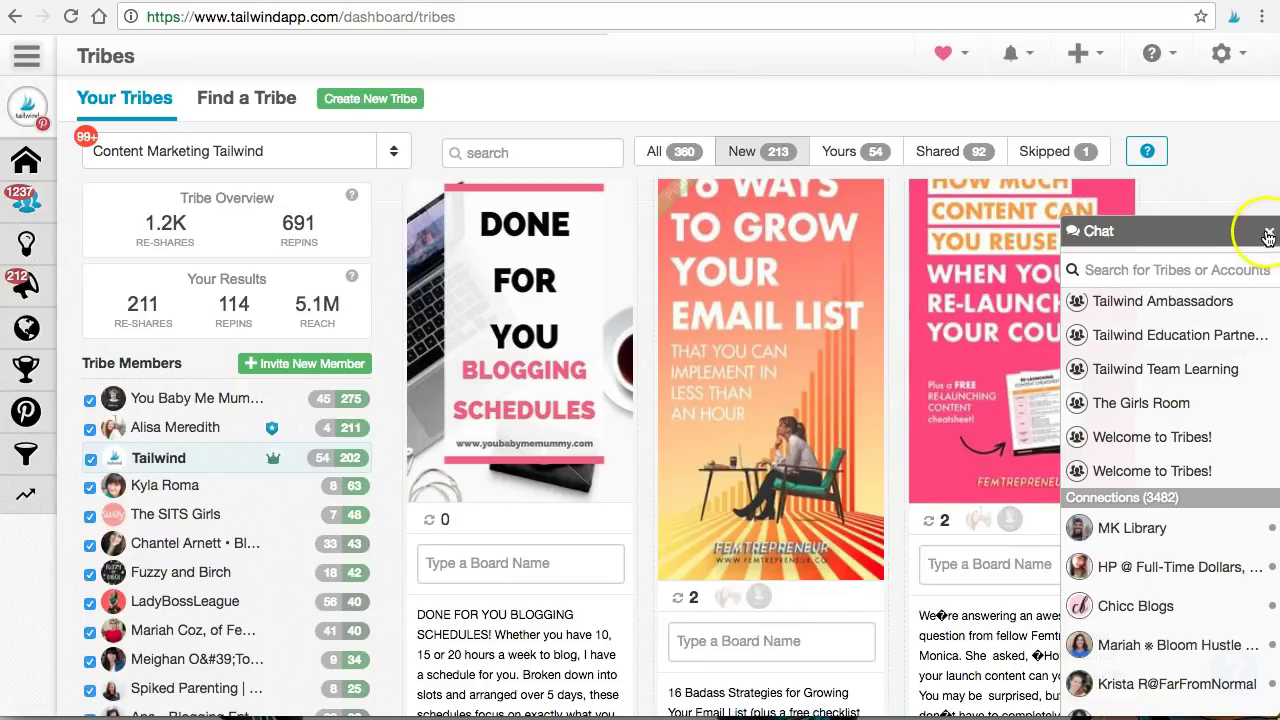
{"action": "scroll", "coordinate": [1247, 305], "scroll_direction": "up", "scroll_amount": 2}
{"action": "scroll", "coordinate": [1247, 305], "scroll_direction": "up", "scroll_amount": 3}
{"action": "left_click", "coordinate": [1255, 270]}
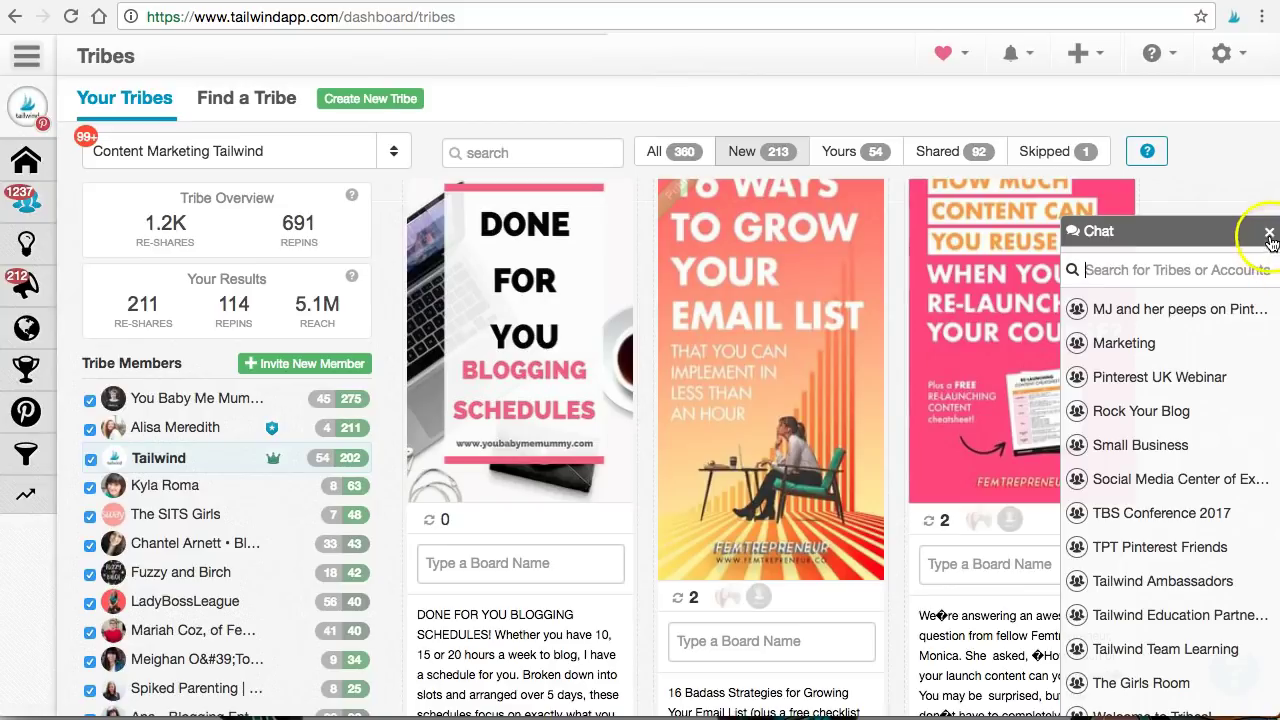
{"action": "left_click", "coordinate": [1268, 233]}
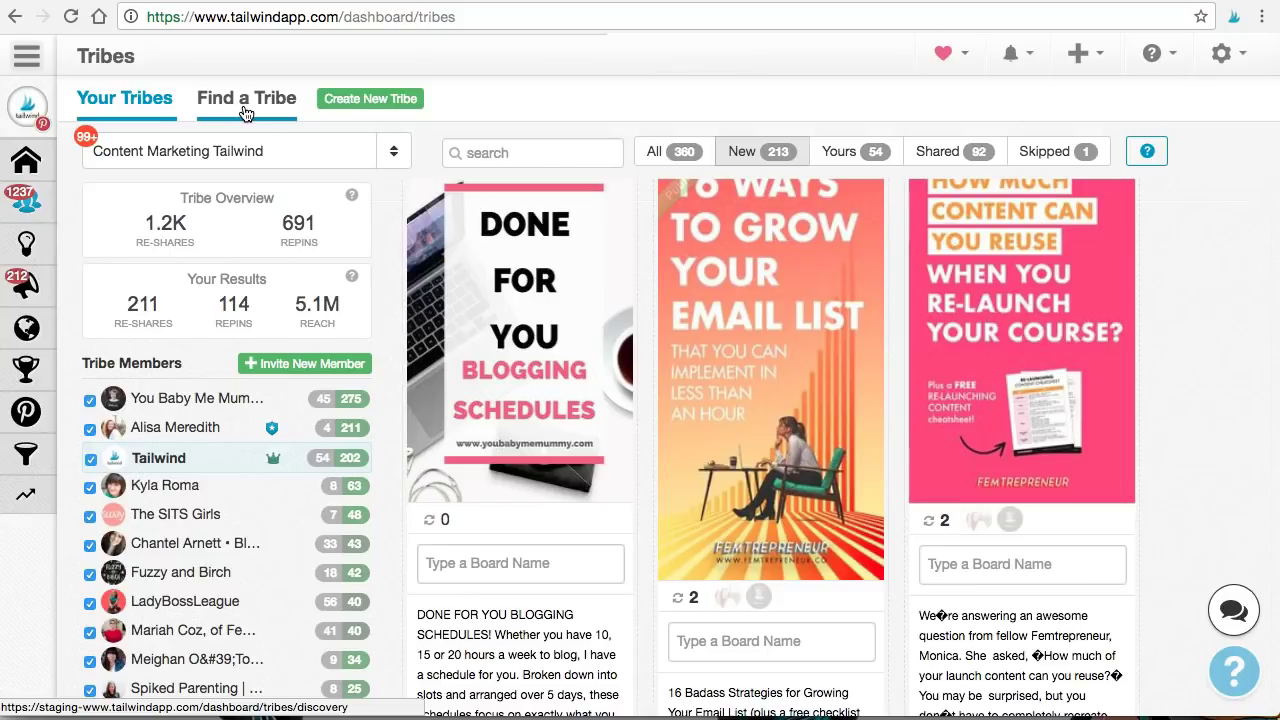
- Open Find a Tribe, browse the 2780 listed tribes, and click into the tribe search
{"action": "left_click", "coordinate": [246, 112]}
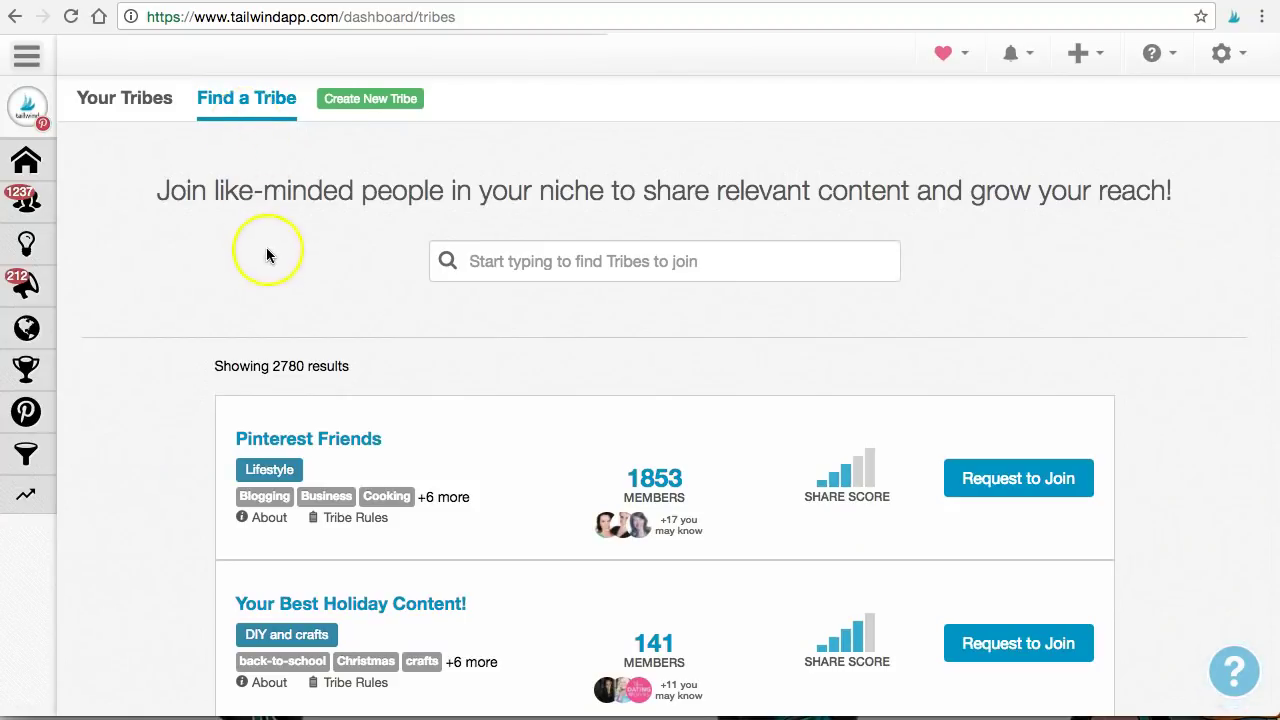
{"action": "scroll", "coordinate": [268, 255], "scroll_direction": "down", "scroll_amount": 2}
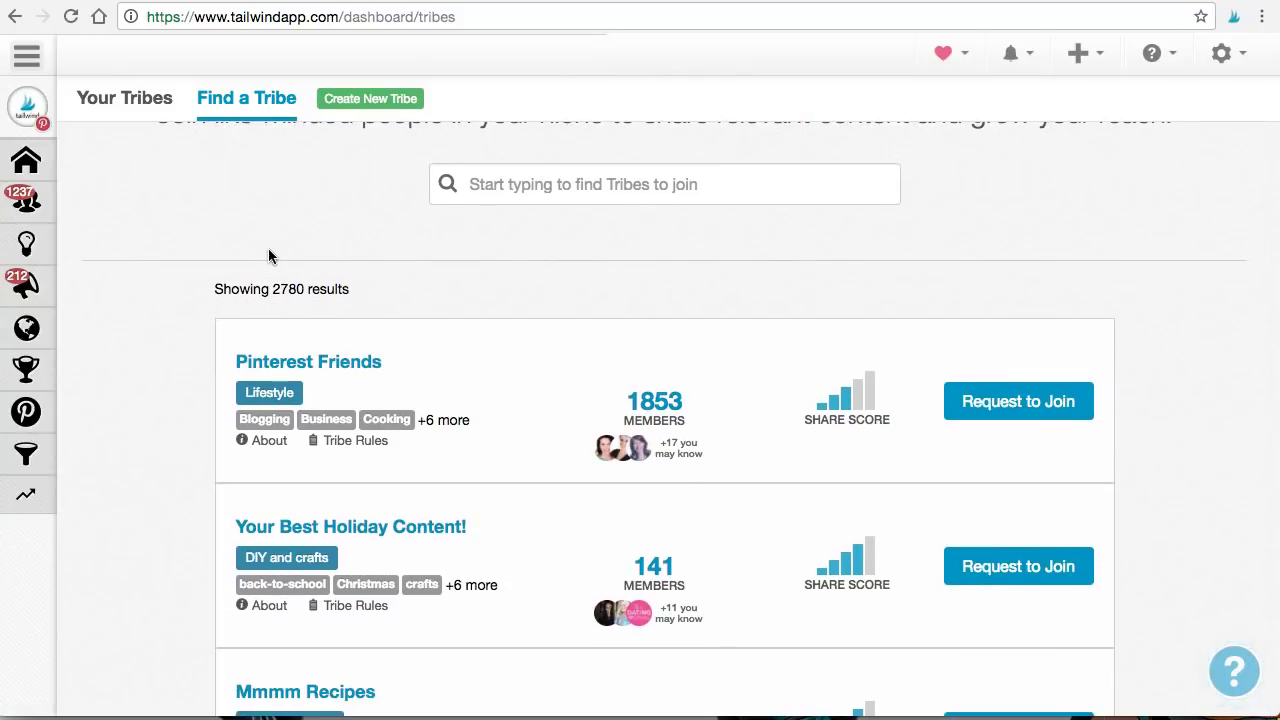
{"action": "scroll", "coordinate": [268, 256], "scroll_direction": "down", "scroll_amount": 1}
{"action": "left_click", "coordinate": [548, 168]}
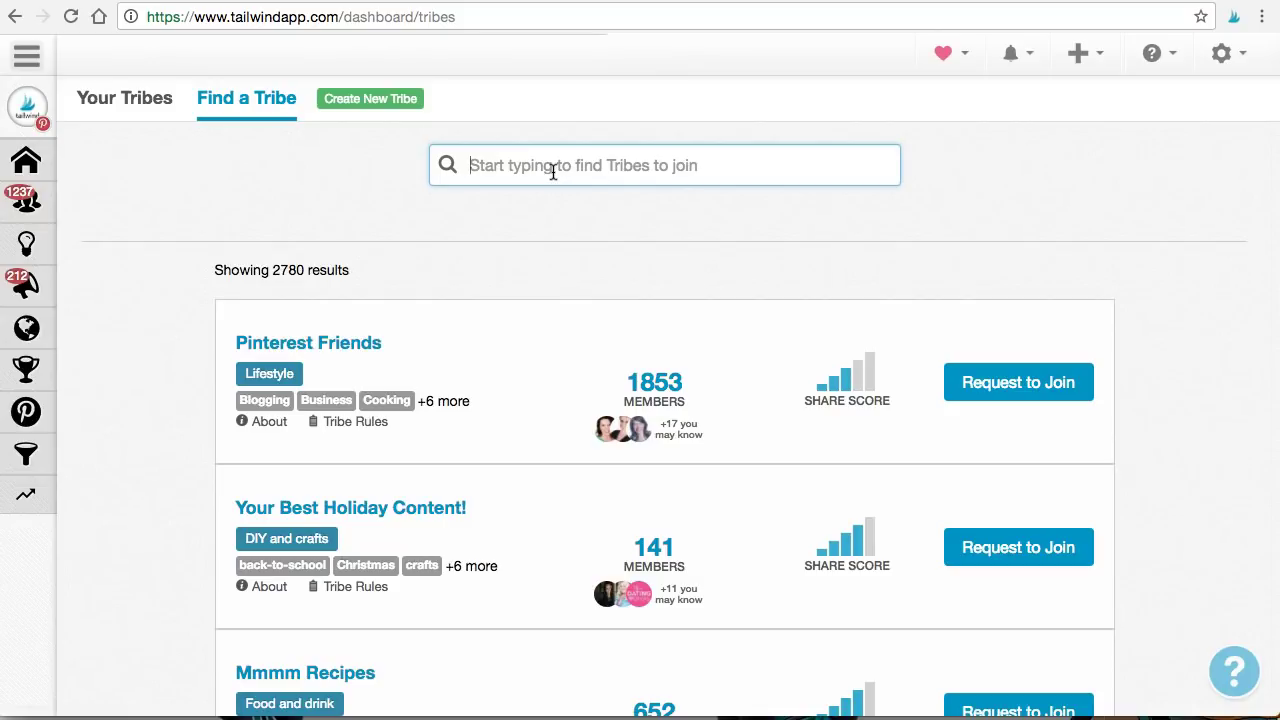
- Search tribes for 'healthy recipes' and review the 35 results, led by Easy & Healthier Recipes
{"action": "type", "text": "healthy recip"}
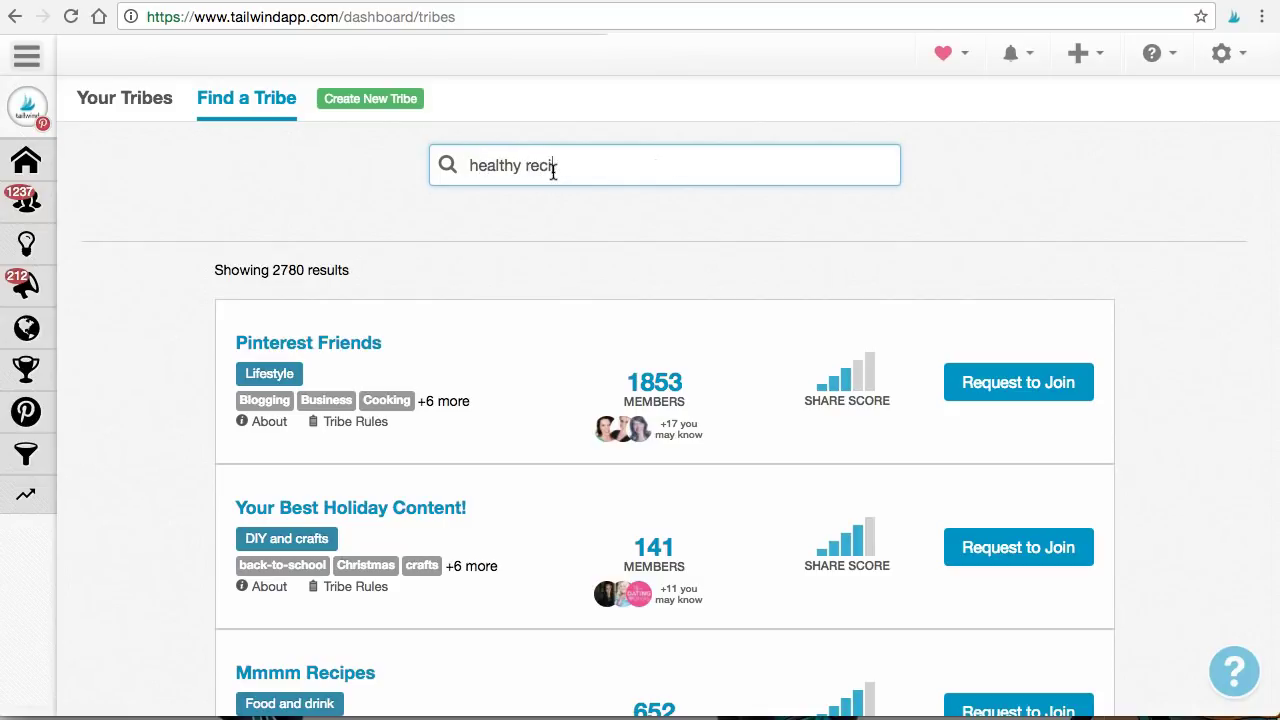
{"action": "type", "text": "es"}
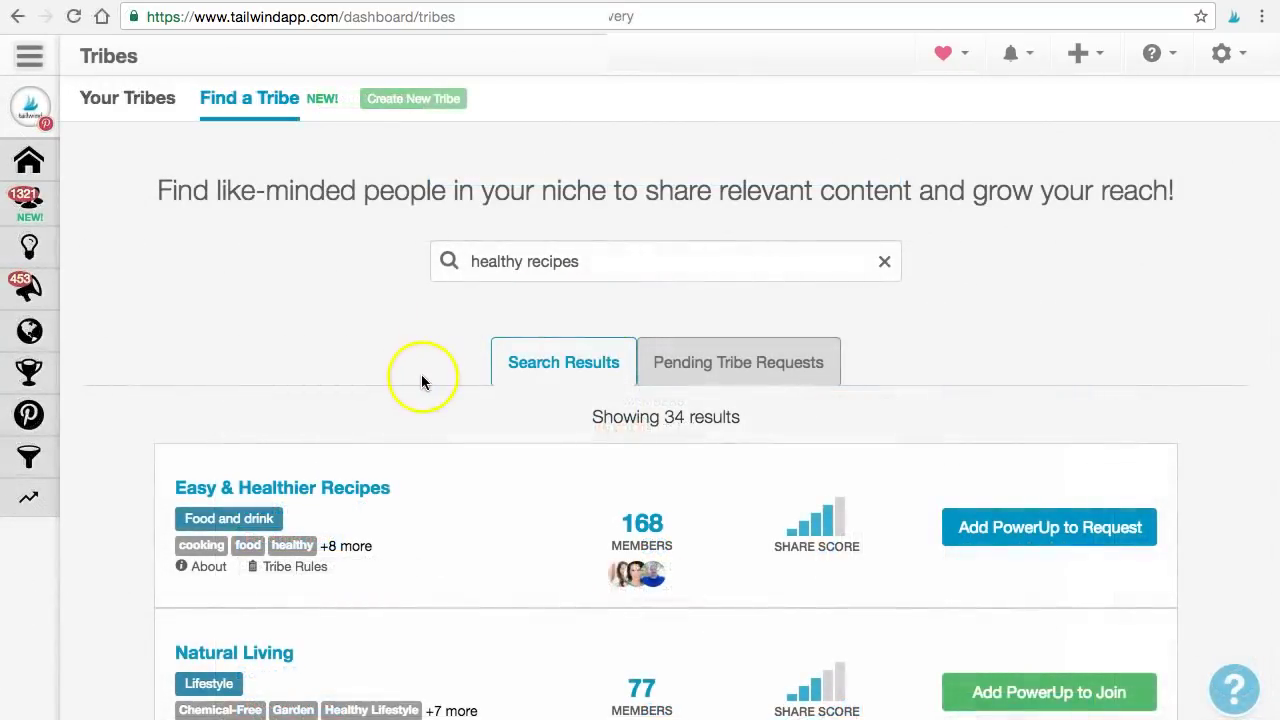
{"action": "mouse_move", "coordinate": [389, 491]}
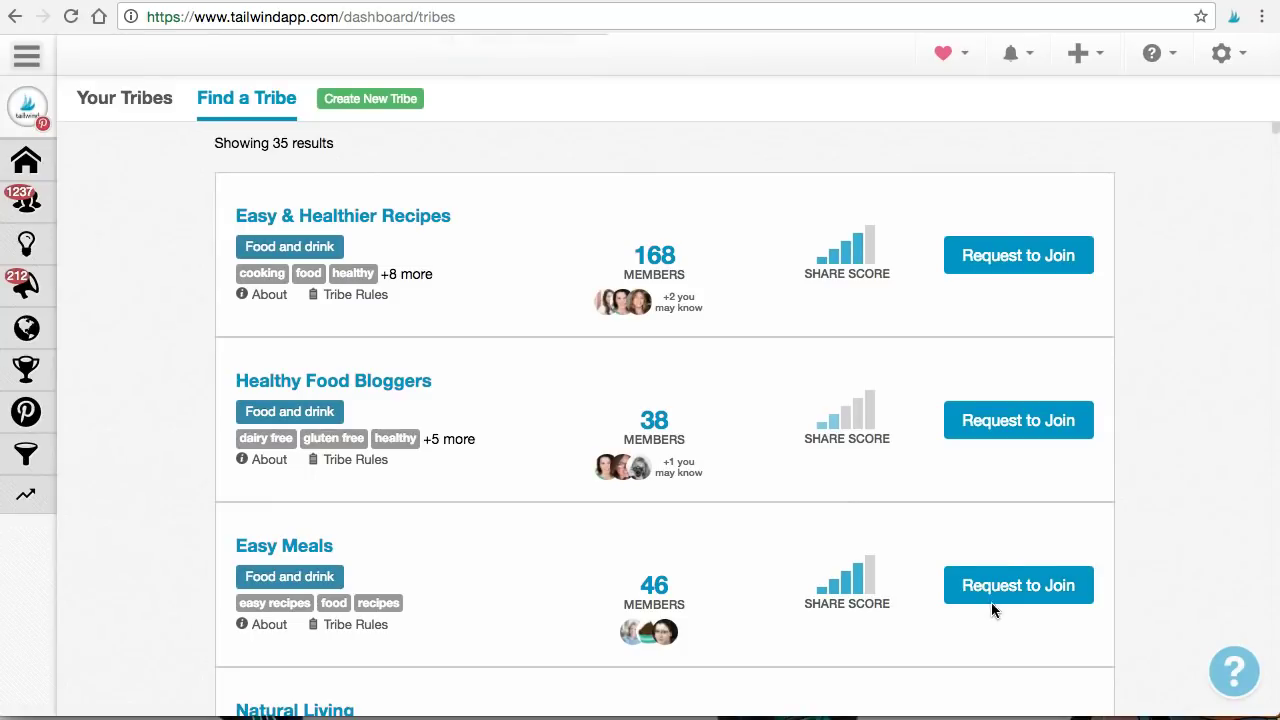
- Request to join the Easy Meals tribe and begin a personal note to its admins
{"action": "left_click", "coordinate": [991, 600]}
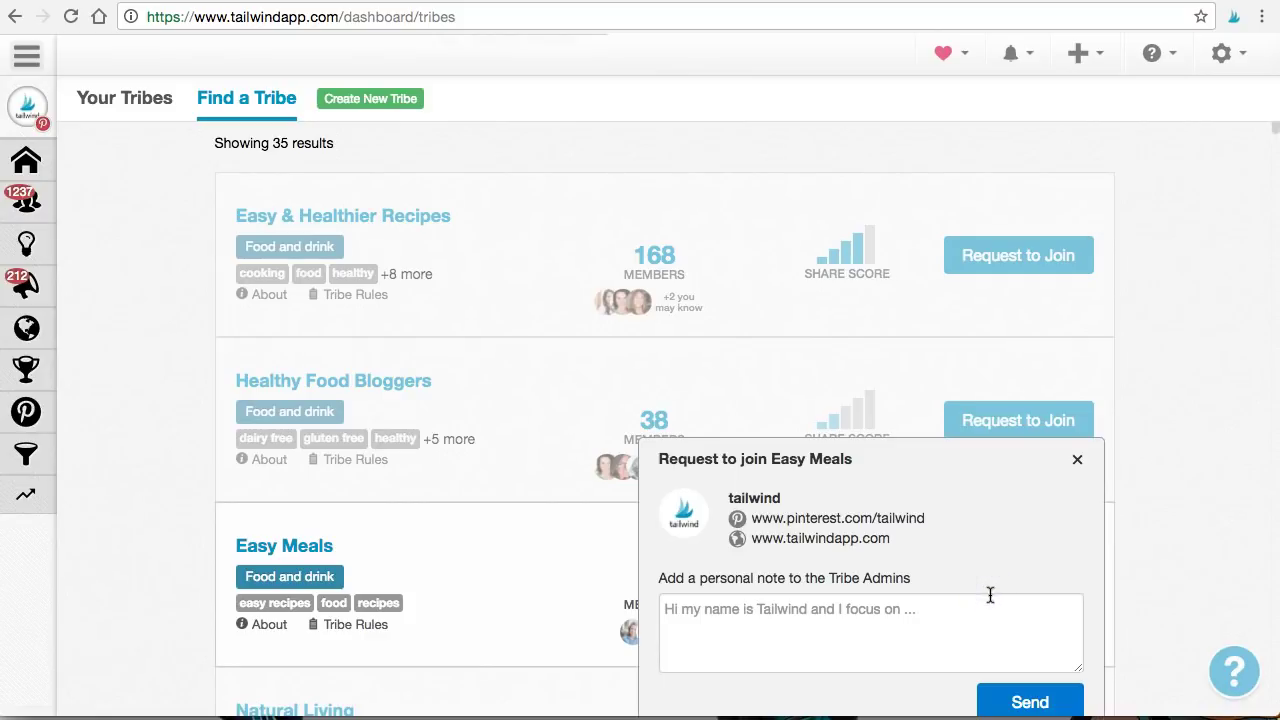
{"action": "left_click", "coordinate": [987, 598]}
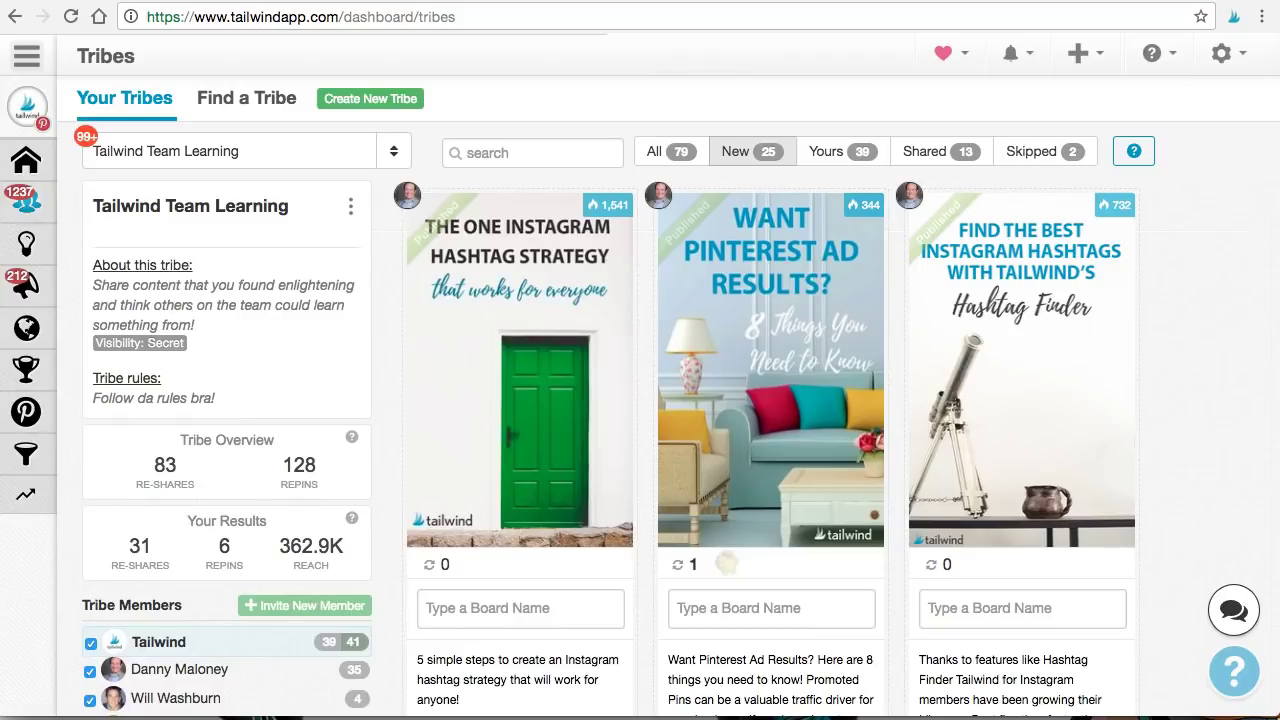
- Start a new tribe named 'Pinterest Marketing Masterminds'
{"action": "left_click", "coordinate": [395, 104]}
{"action": "left_click", "coordinate": [450, 210]}
{"action": "type", "text": "Pinterest"}
{"action": "left_click", "coordinate": [457, 238]}
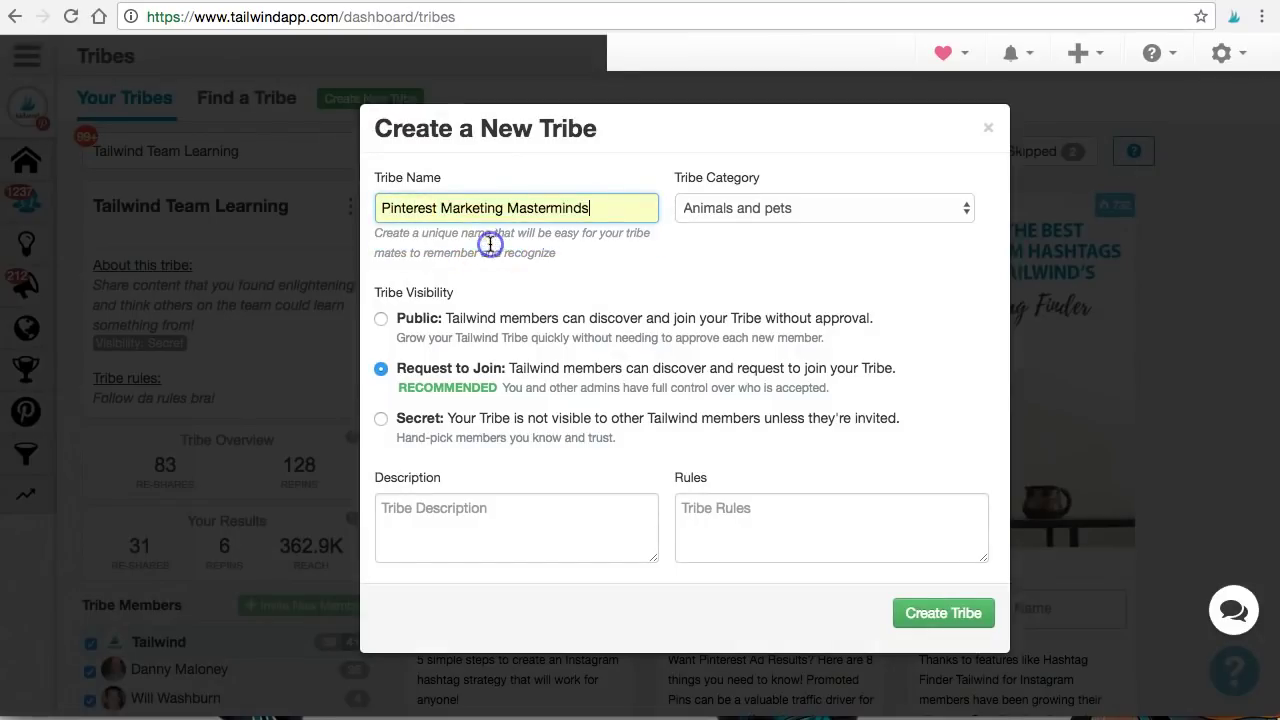
{"action": "left_click", "coordinate": [665, 258]}
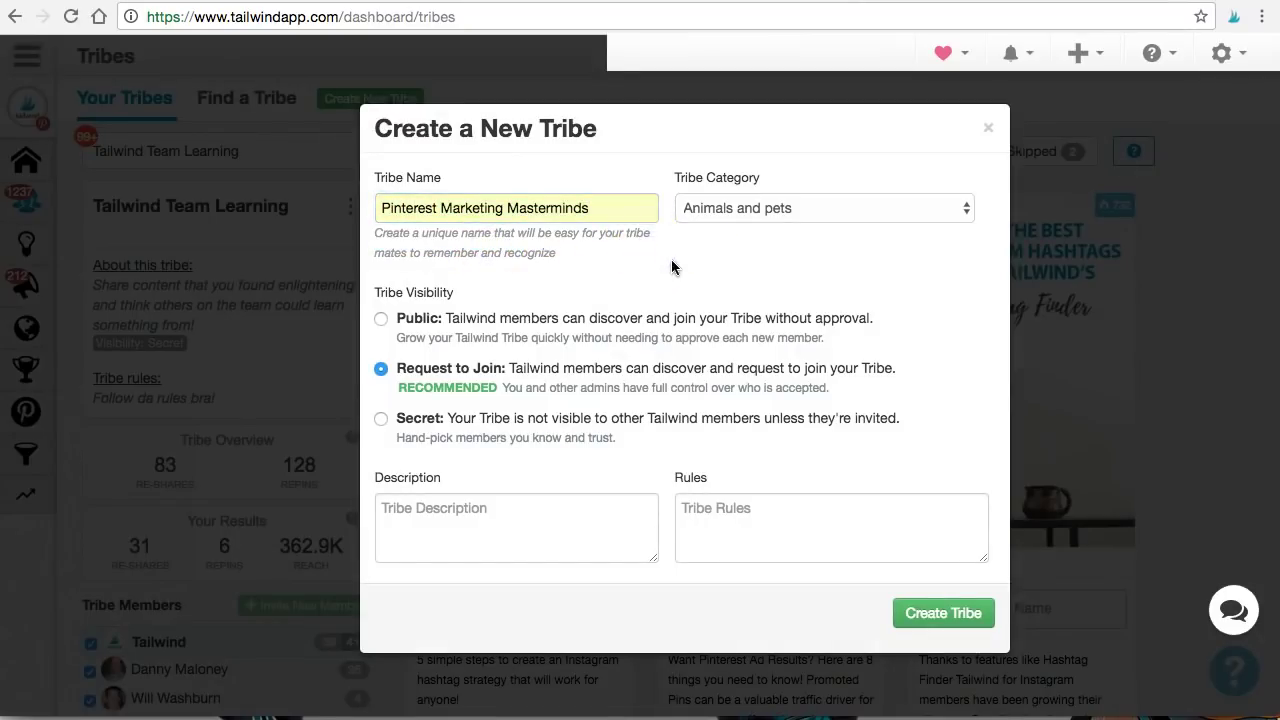
- Set the tribe category to Marketing and its visibility to Secret
{"action": "left_click", "coordinate": [747, 210]}
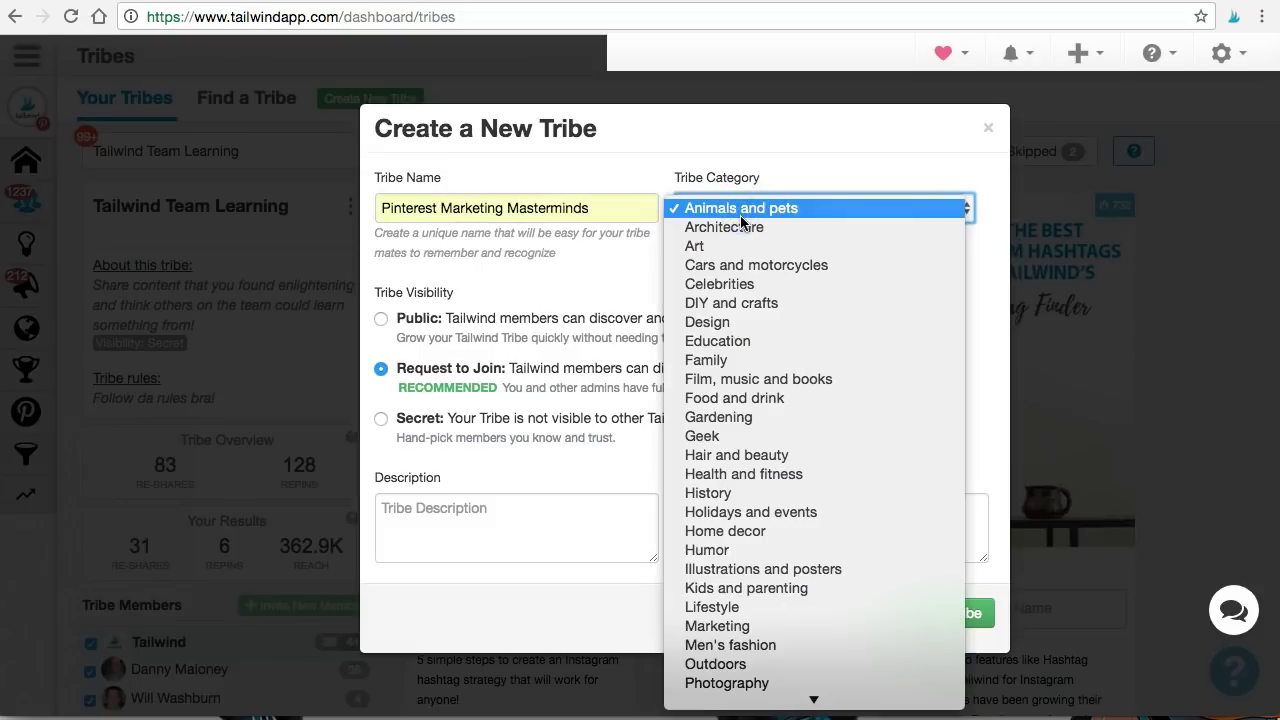
{"action": "left_click", "coordinate": [724, 626]}
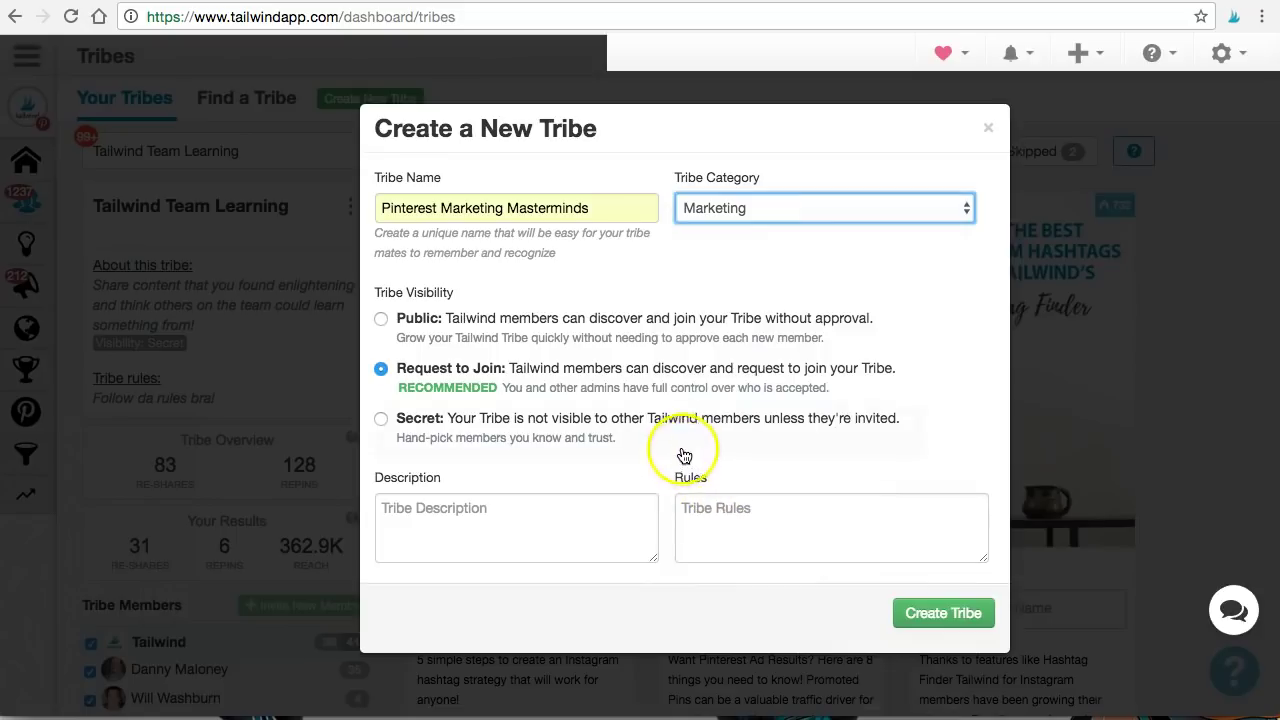
{"action": "left_click", "coordinate": [661, 353]}
{"action": "left_click", "coordinate": [655, 380]}
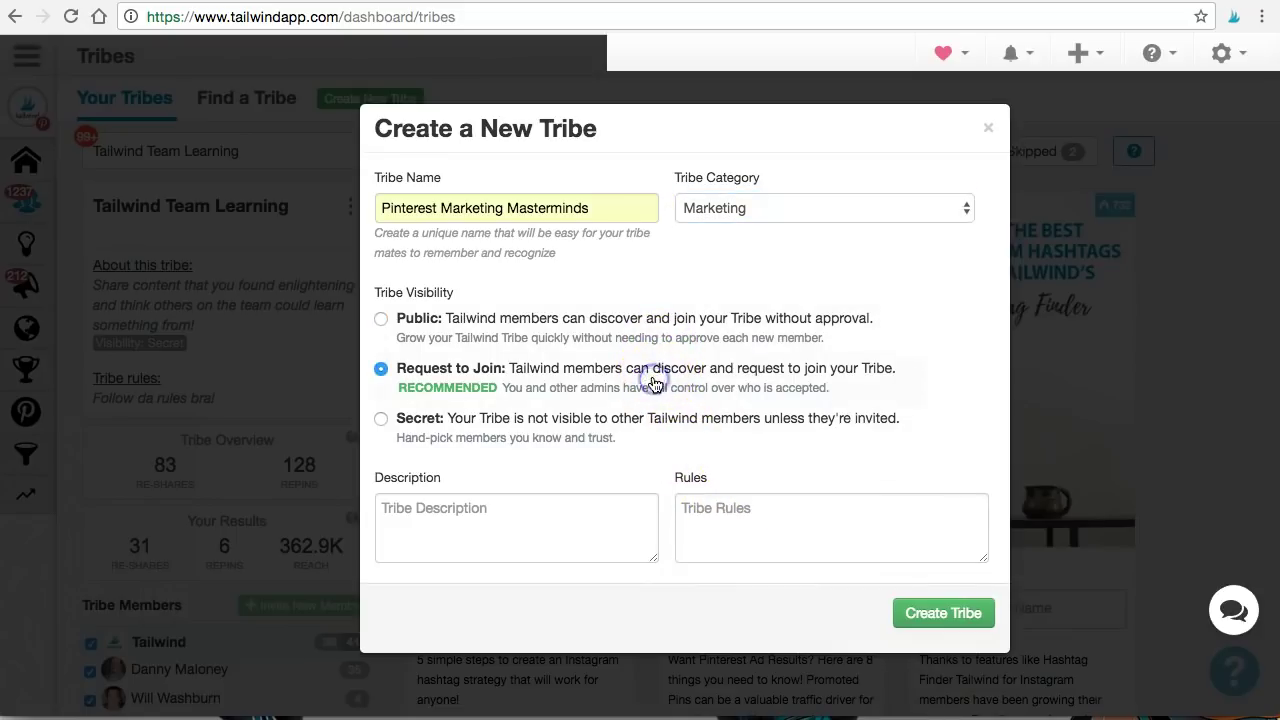
{"action": "left_click", "coordinate": [655, 381]}
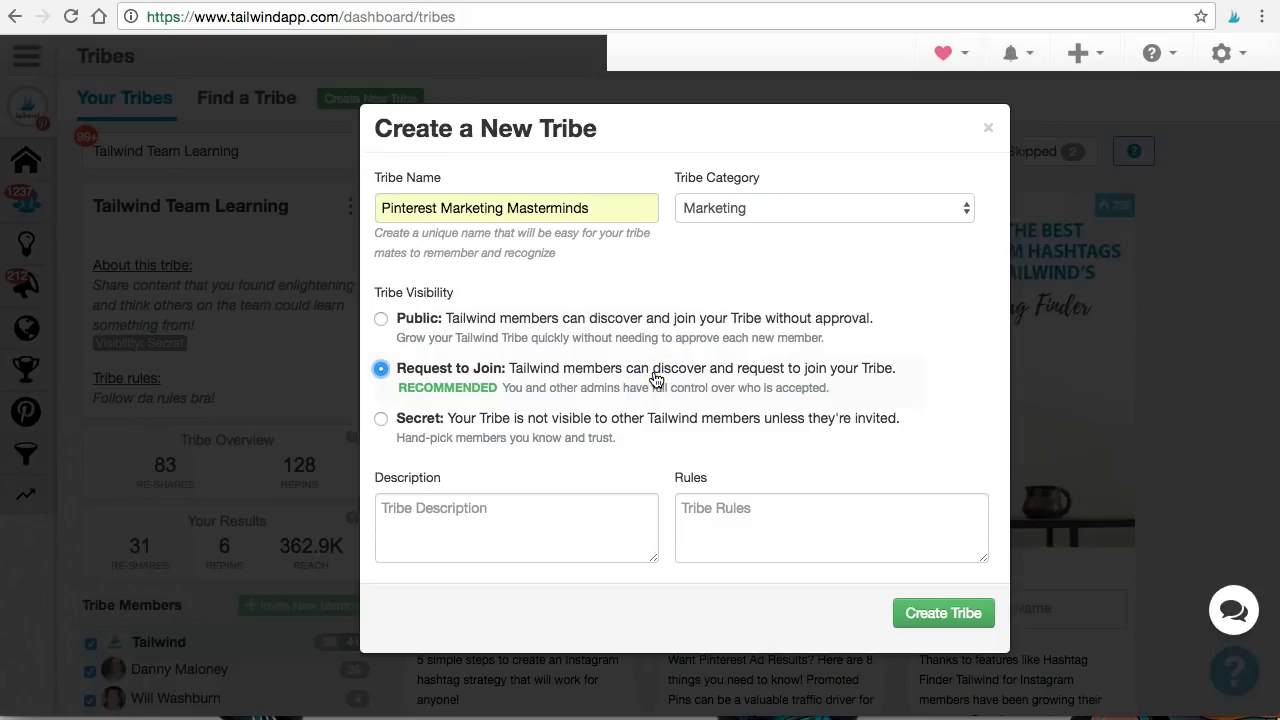
{"action": "left_click", "coordinate": [659, 419]}
- Enter ':)' as the tribe description and ';)' as its rules
{"action": "left_click", "coordinate": [574, 517]}
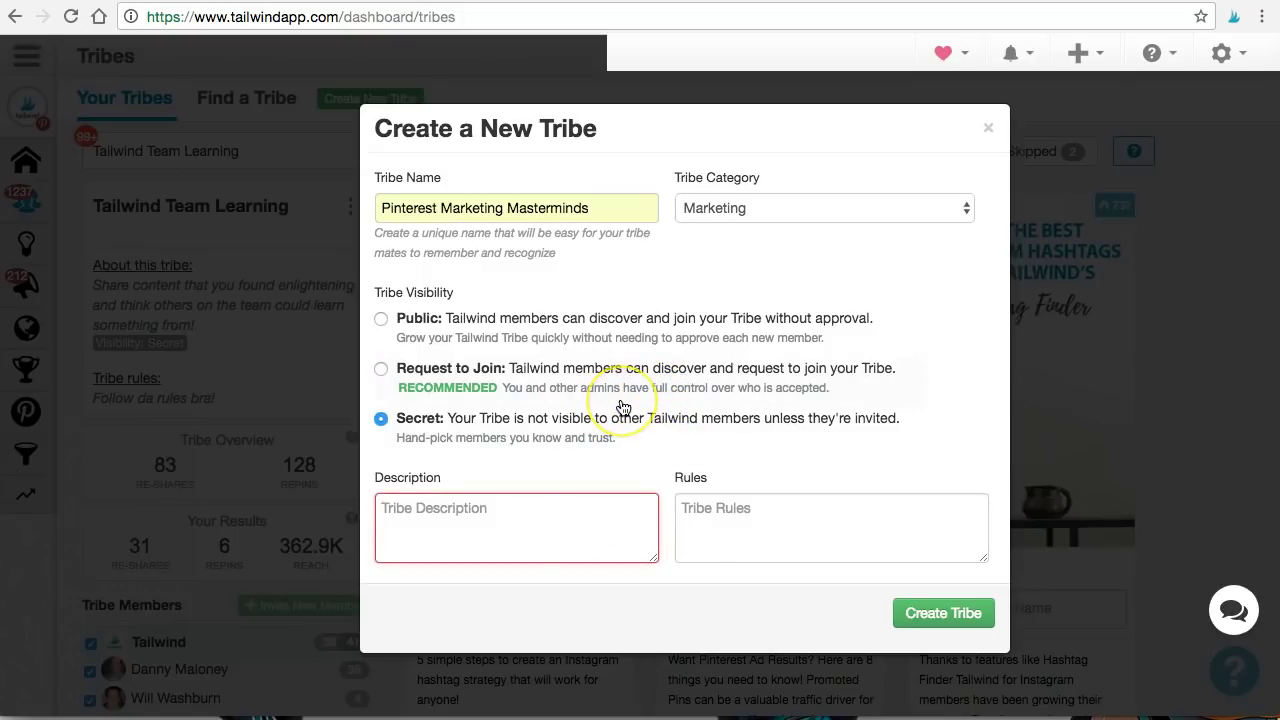
{"action": "type", "text": ":)"}
{"action": "key", "text": "Tab"}
{"action": "type", "text": ";)"}
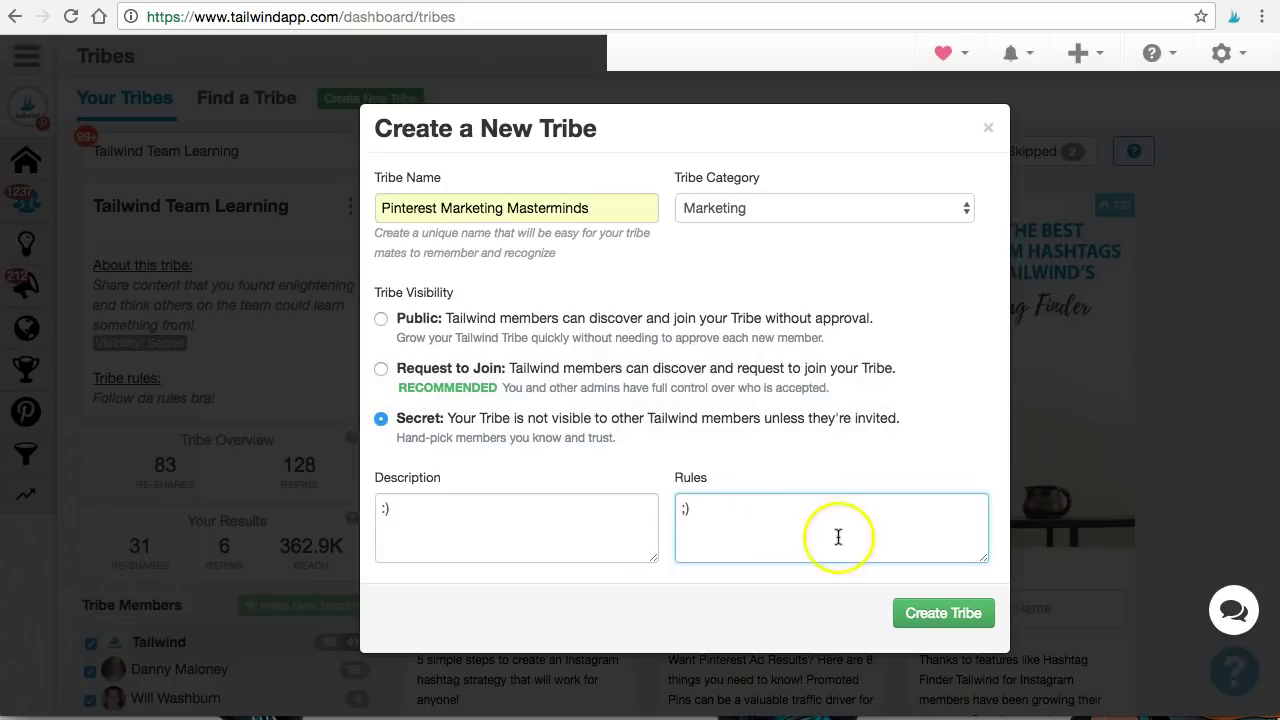
{"action": "left_click", "coordinate": [926, 607]}
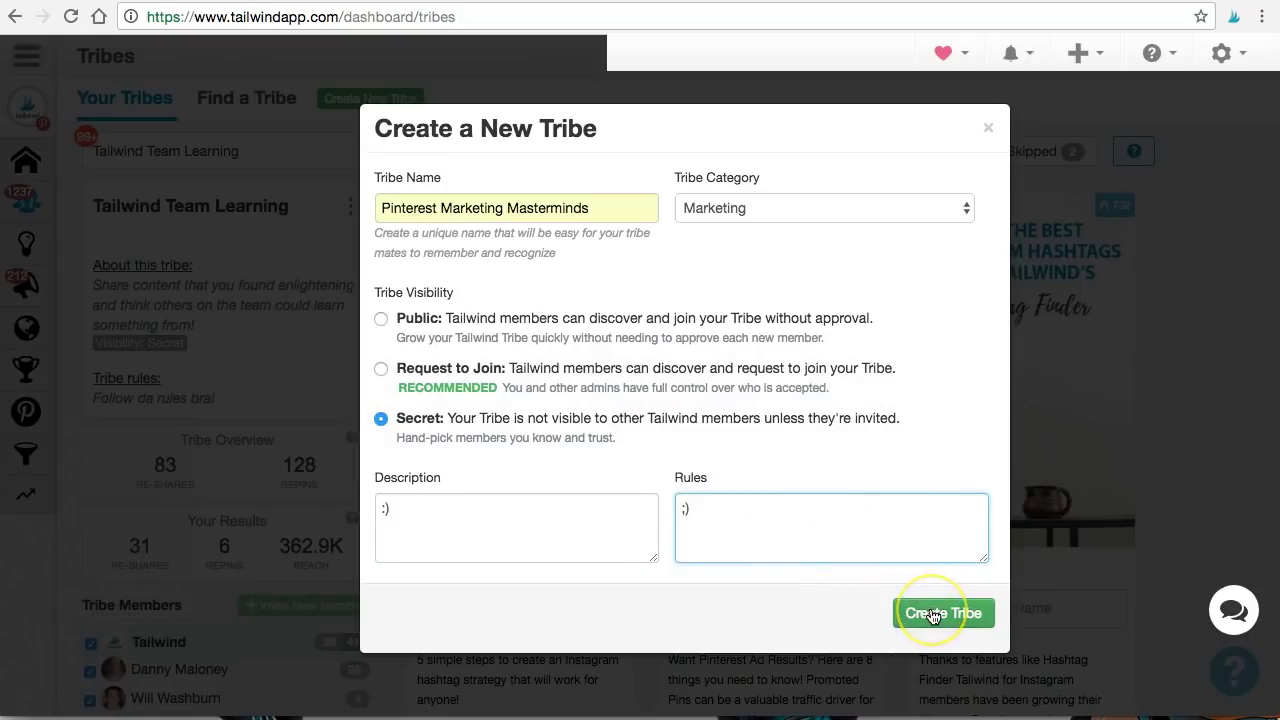
- Create the secret tribe and dismiss the onboarding spotlight on its welcome page
{"action": "left_click", "coordinate": [933, 614]}
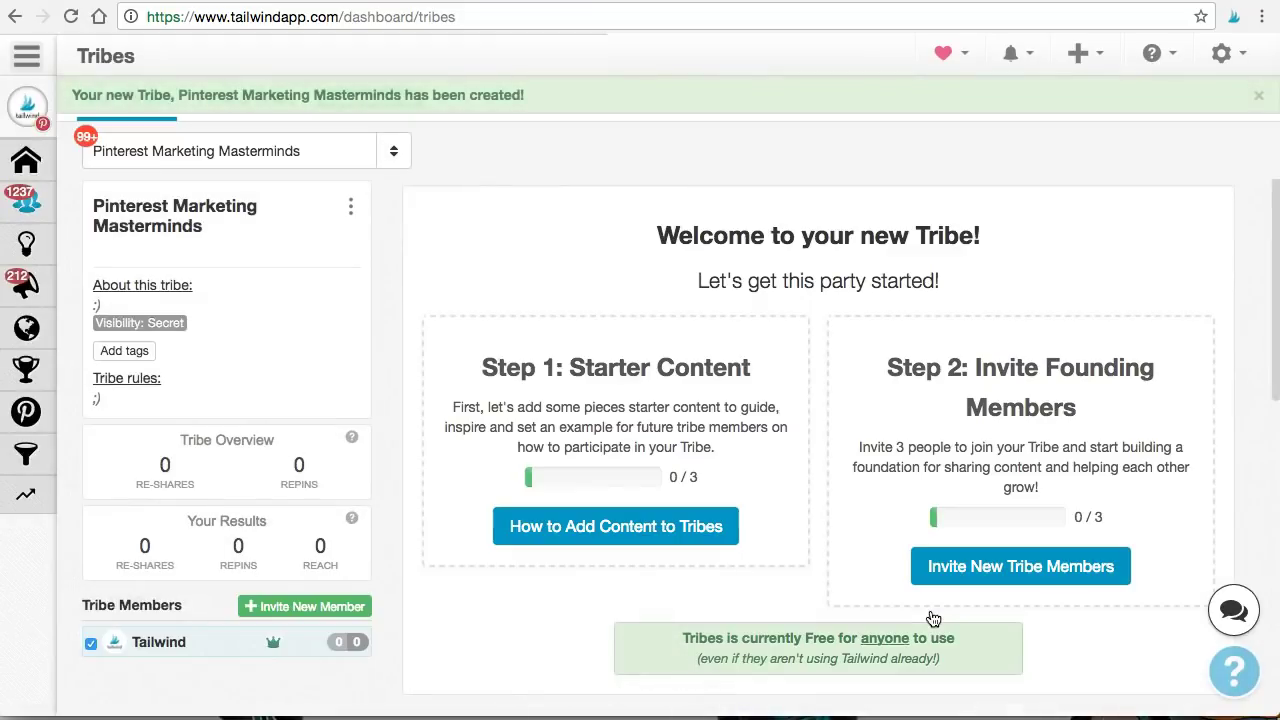
{"action": "left_click", "coordinate": [503, 334]}
{"action": "scroll", "coordinate": [488, 308], "scroll_direction": "down", "scroll_amount": 2}
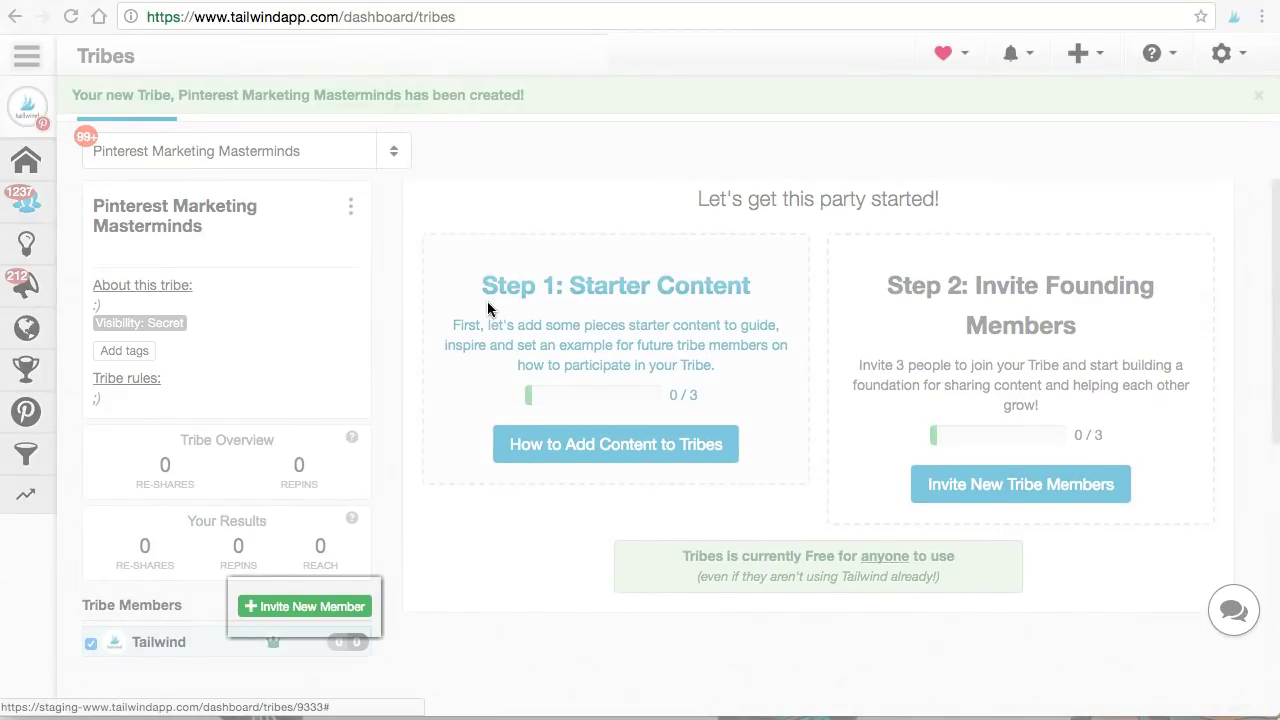
{"action": "left_click", "coordinate": [458, 336]}
- Open the Invite New Member window, then close it without inviting anyone
{"action": "left_click", "coordinate": [318, 610]}
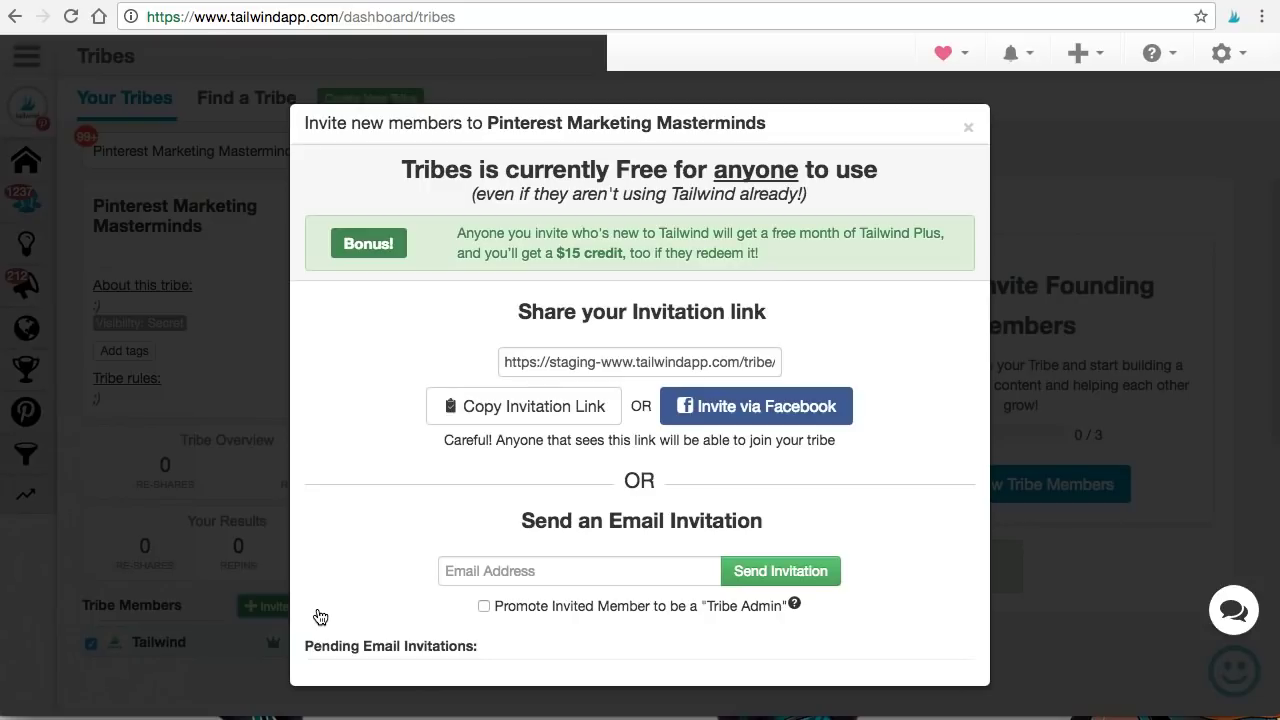
{"action": "left_click", "coordinate": [285, 592]}
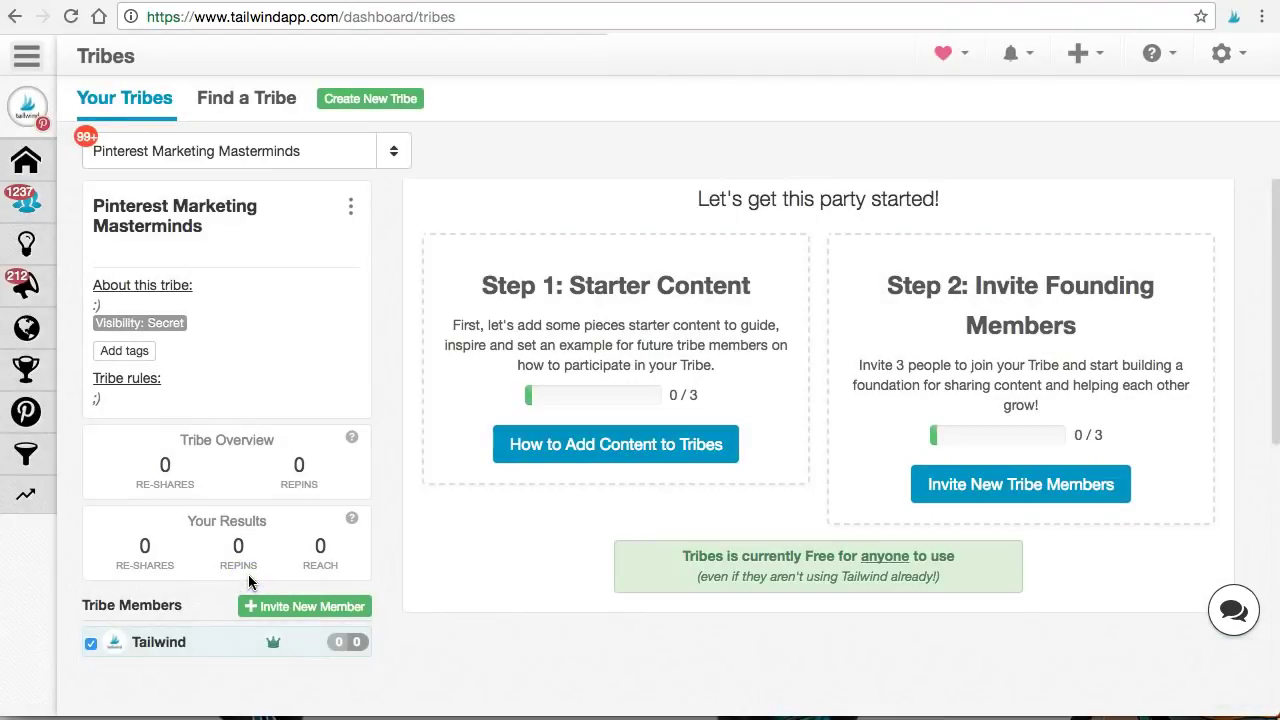
{"action": "left_click", "coordinate": [377, 245]}
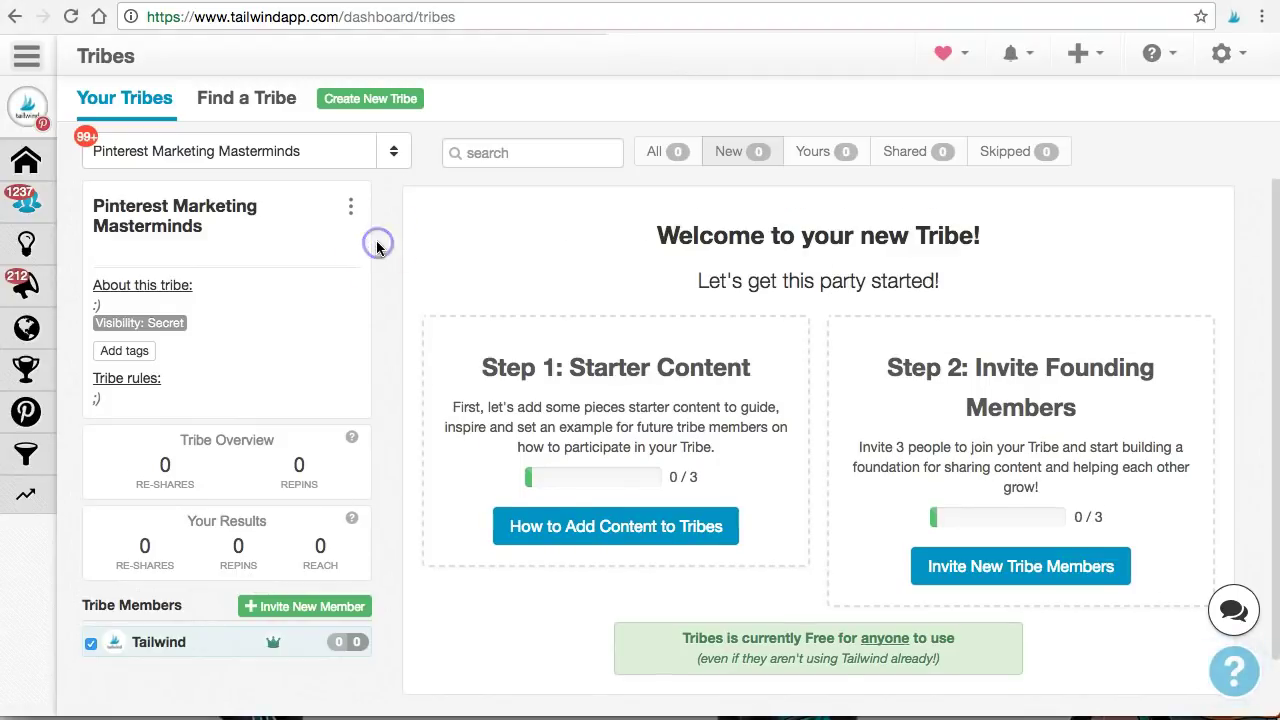
- Switch to the Content Marketing Tailwind tribe and view its 360 shared pins
{"action": "left_click", "coordinate": [391, 155]}
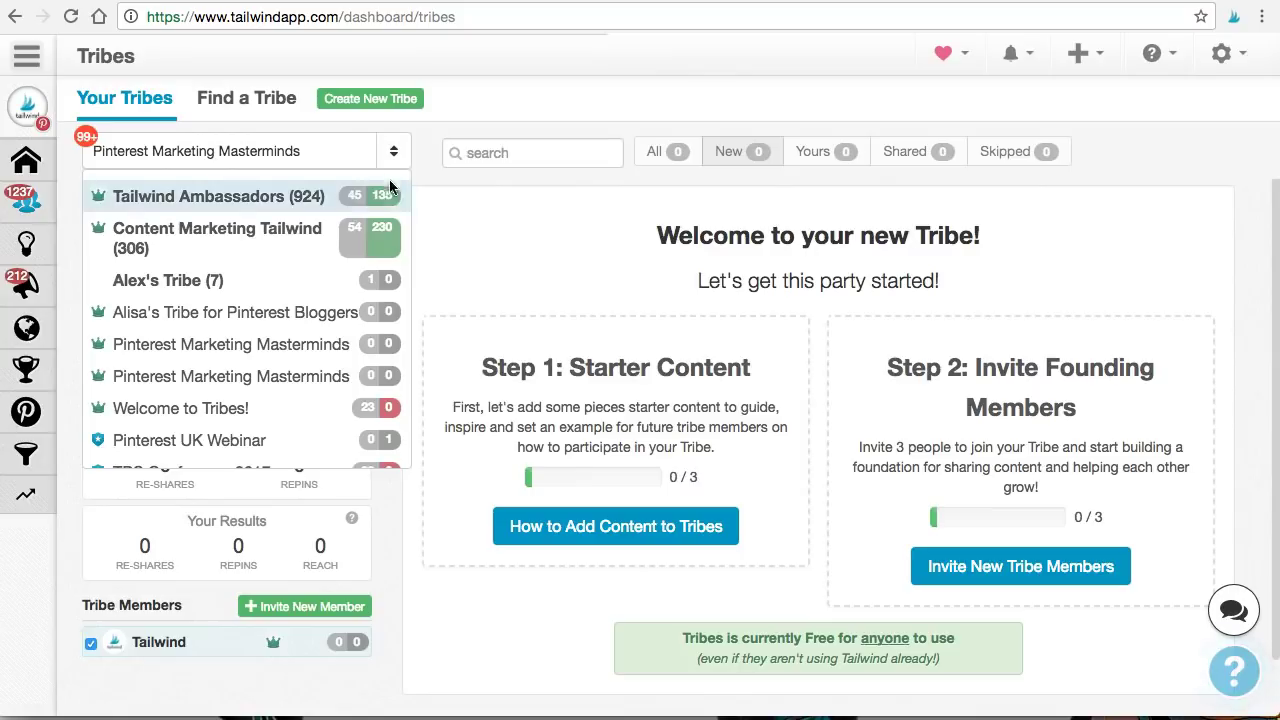
{"action": "left_click", "coordinate": [390, 236]}
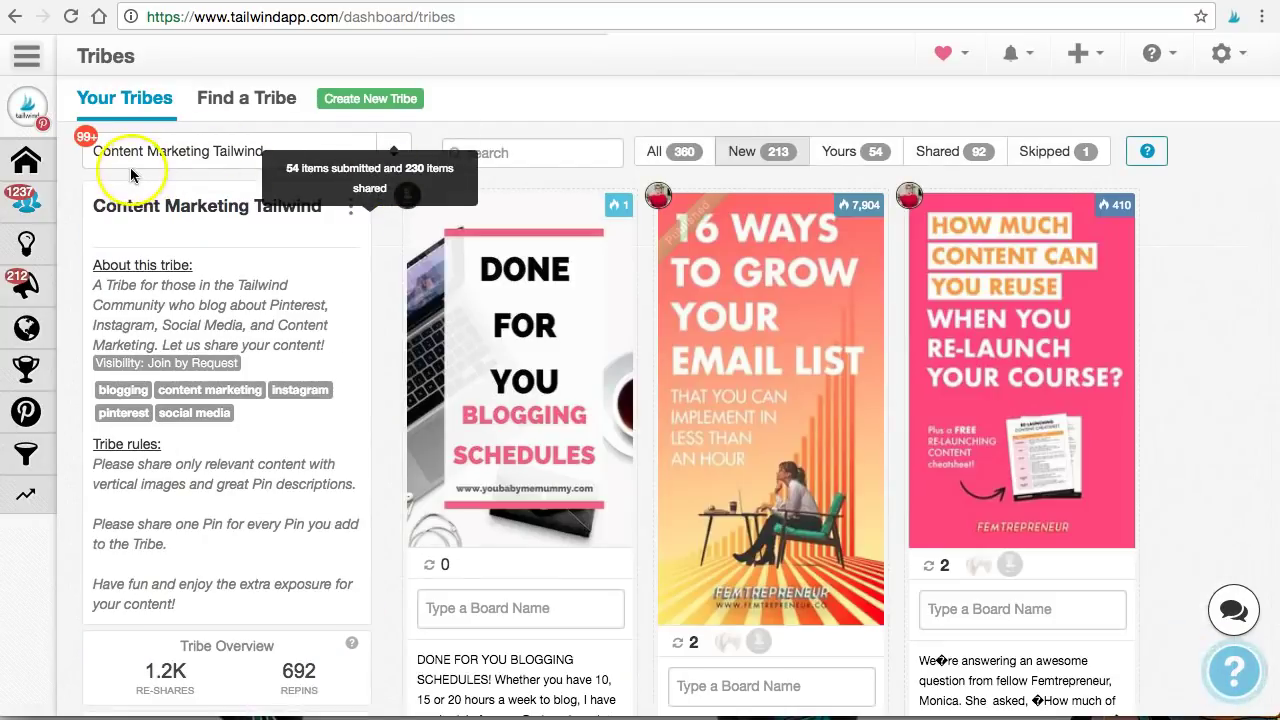
{"action": "left_click", "coordinate": [95, 162]}
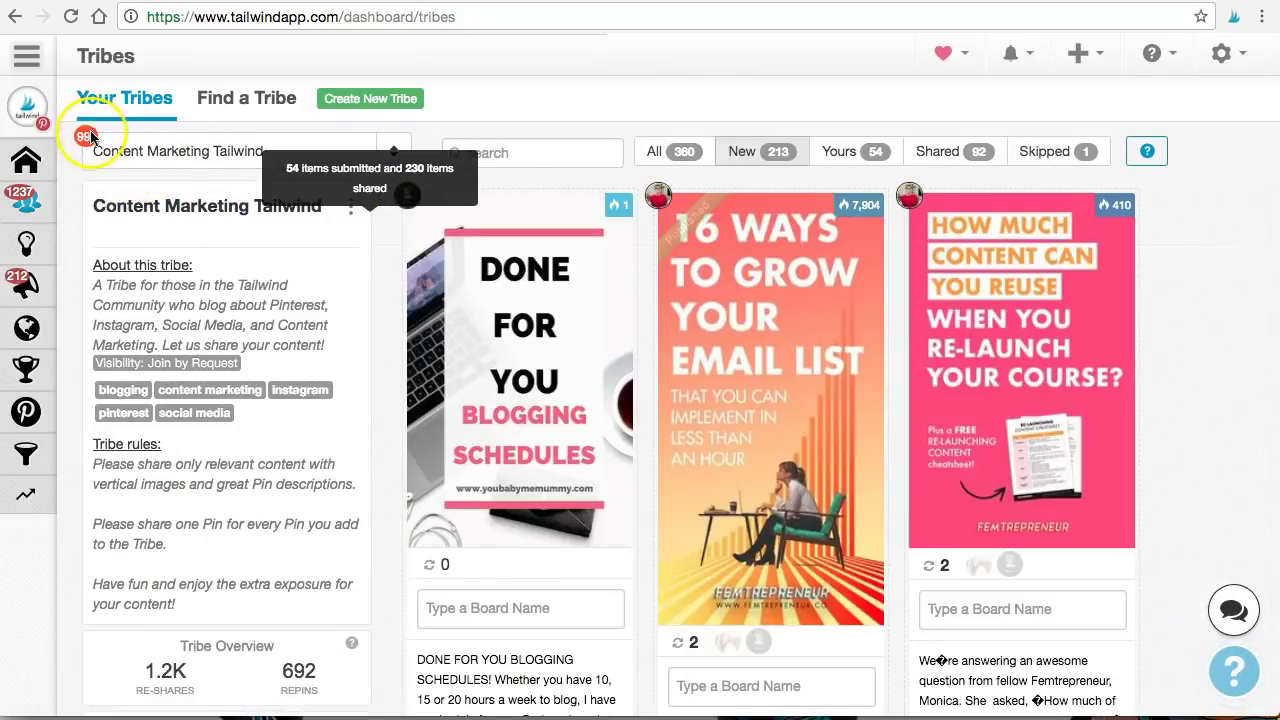
{"action": "left_click", "coordinate": [80, 214]}
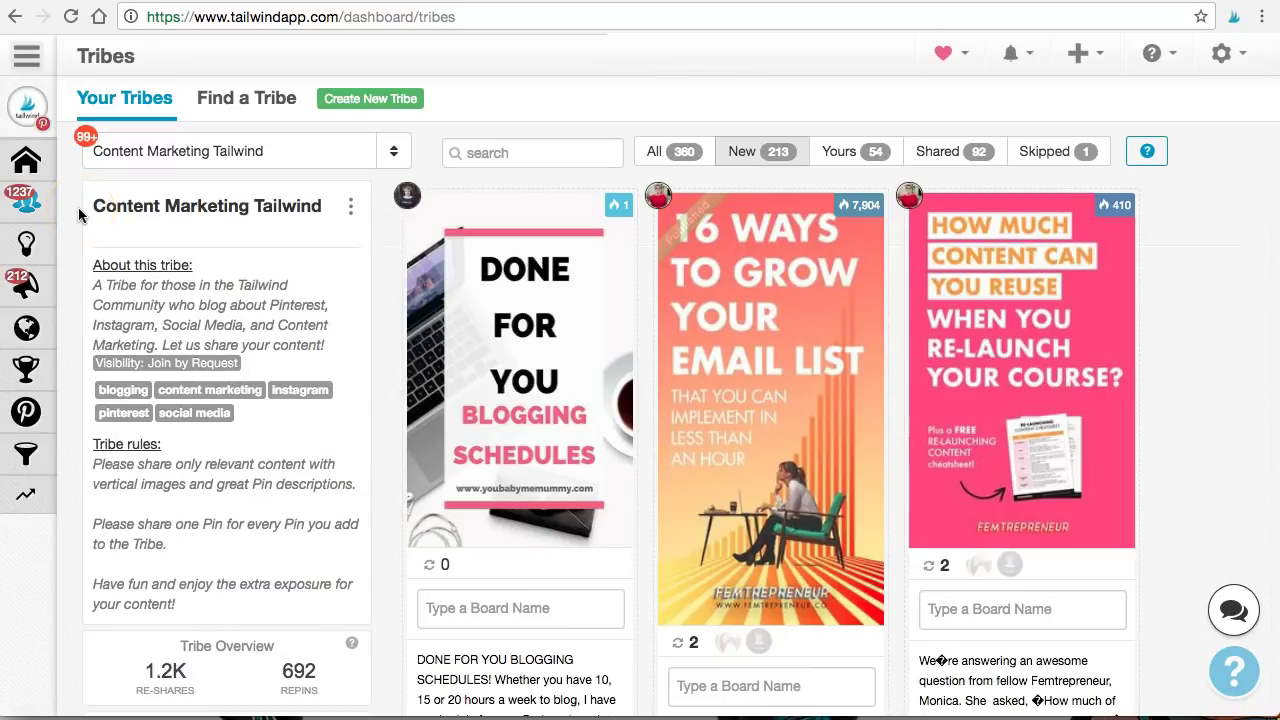